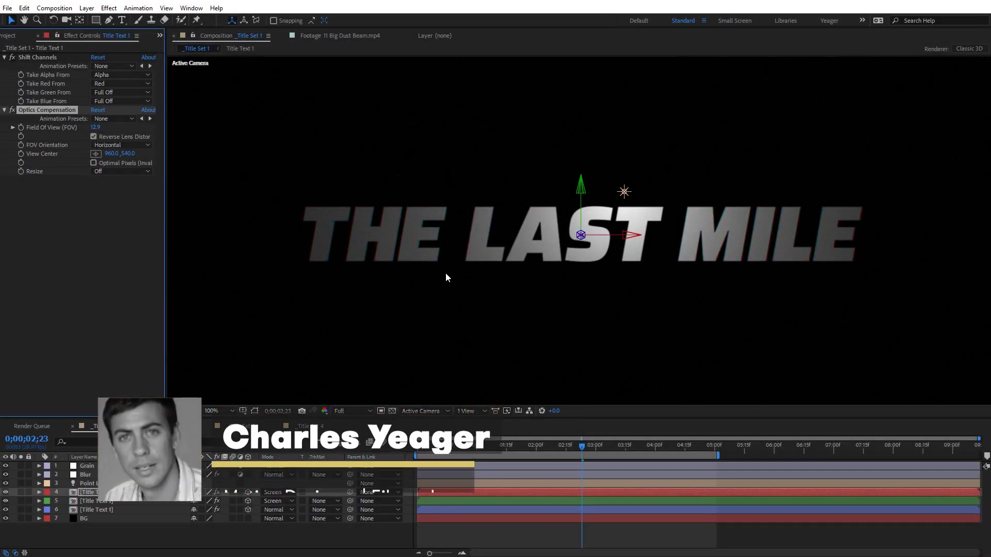
Review the finished title comps, ending on _Title Set 1 with white THE LAST MILE over black.
key(period)
drag(345, 233, 604, 231)
drag(95, 128, 118, 127)
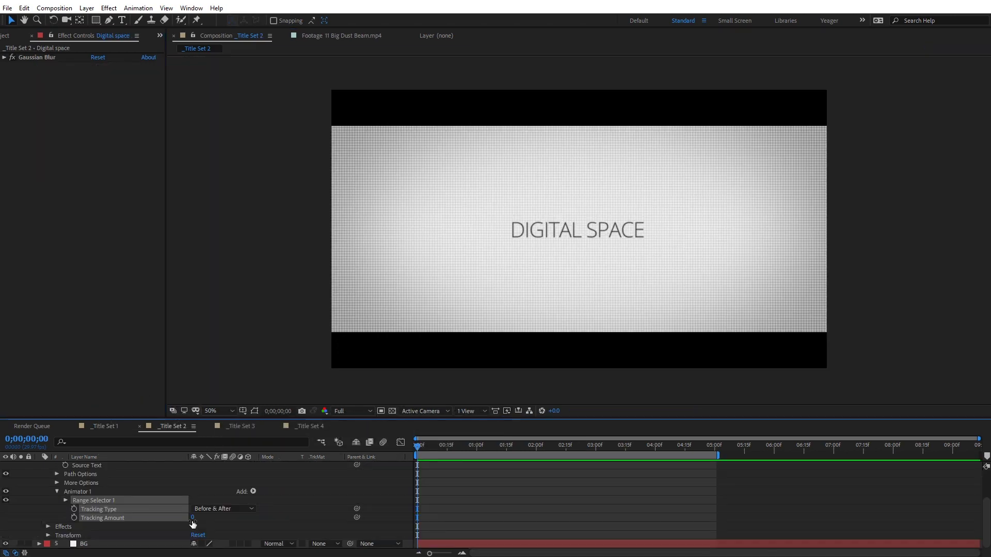
mouse_move(192, 518)
mouse_down()
mouse_move(232, 518)
mouse_move(222, 518)
mouse_up()
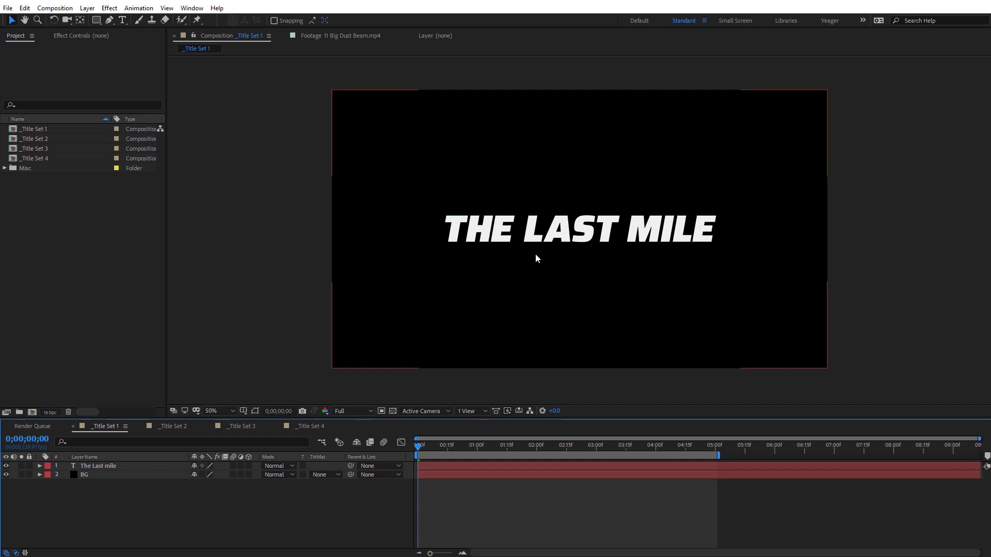
Switch The Last mile text layer to a 3D layer.
click(84, 466)
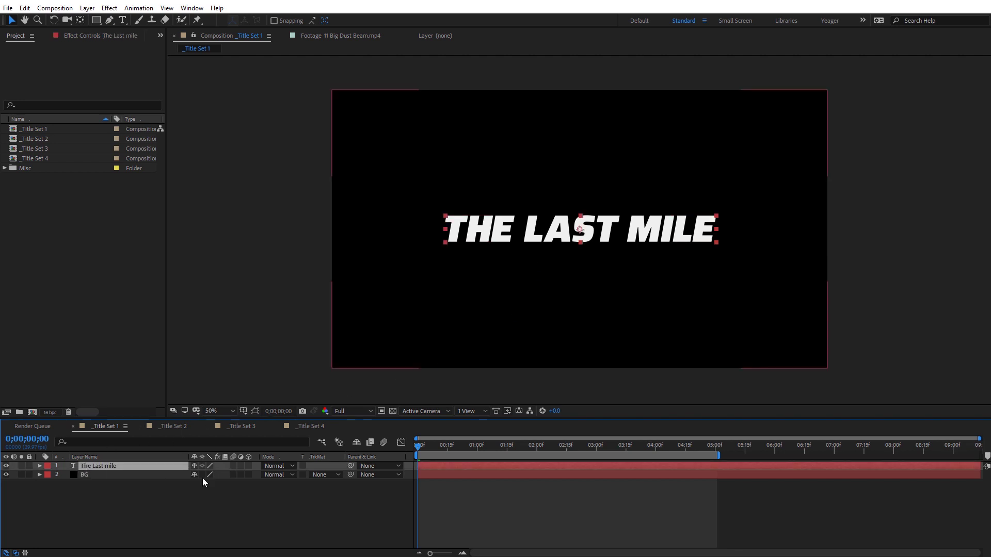
click(250, 466)
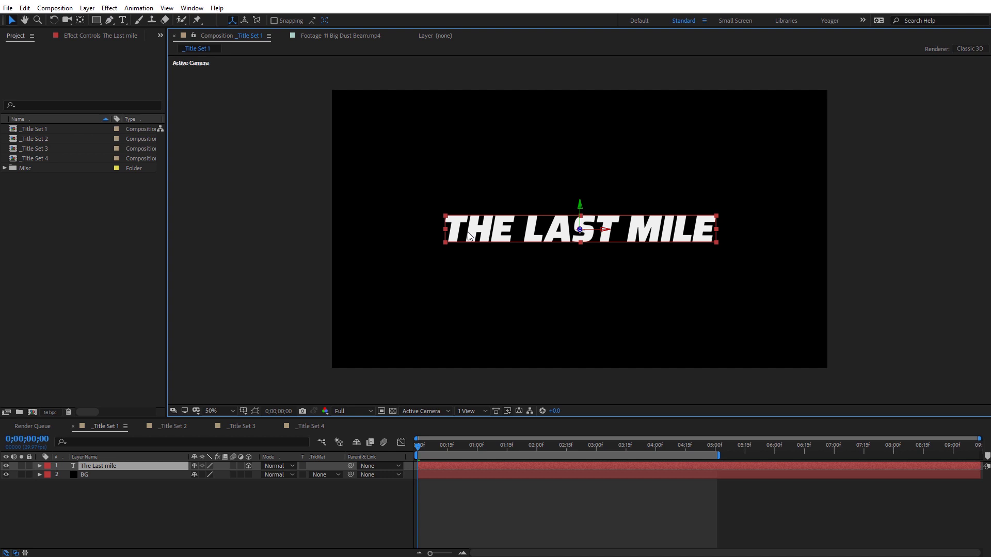
Add Point Light 1, a white Point light at 100% intensity, to the comp.
right_click(263, 223)
mouse_move(362, 225)
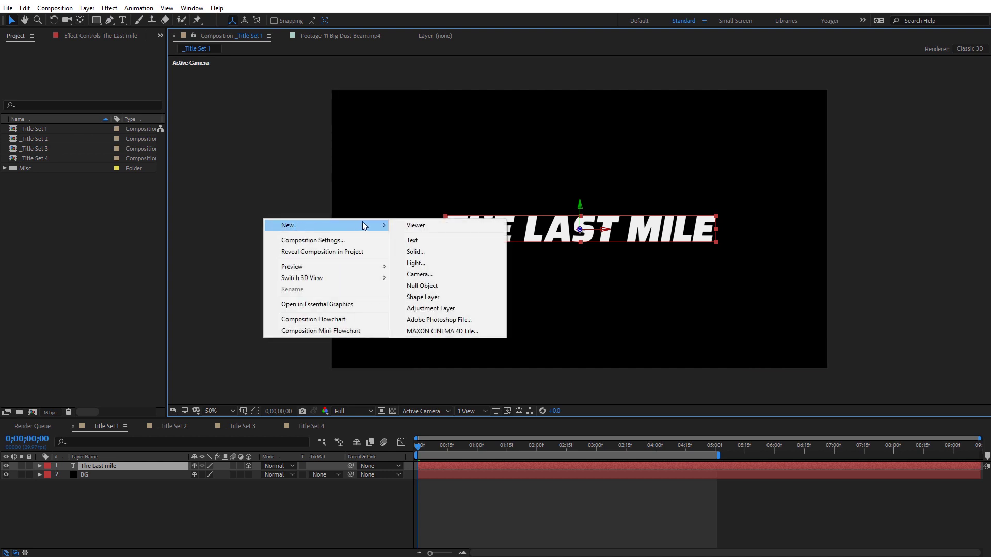
click(417, 262)
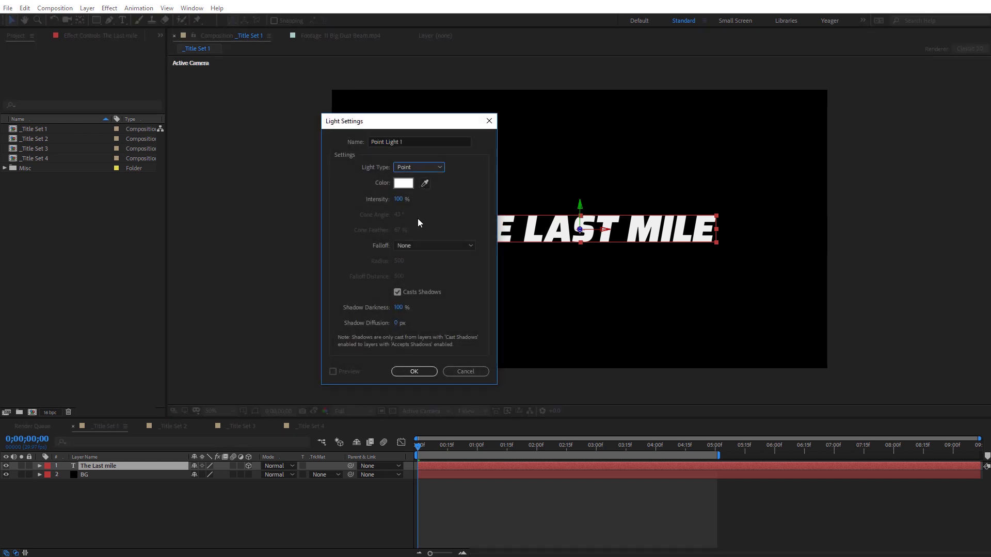
click(410, 165)
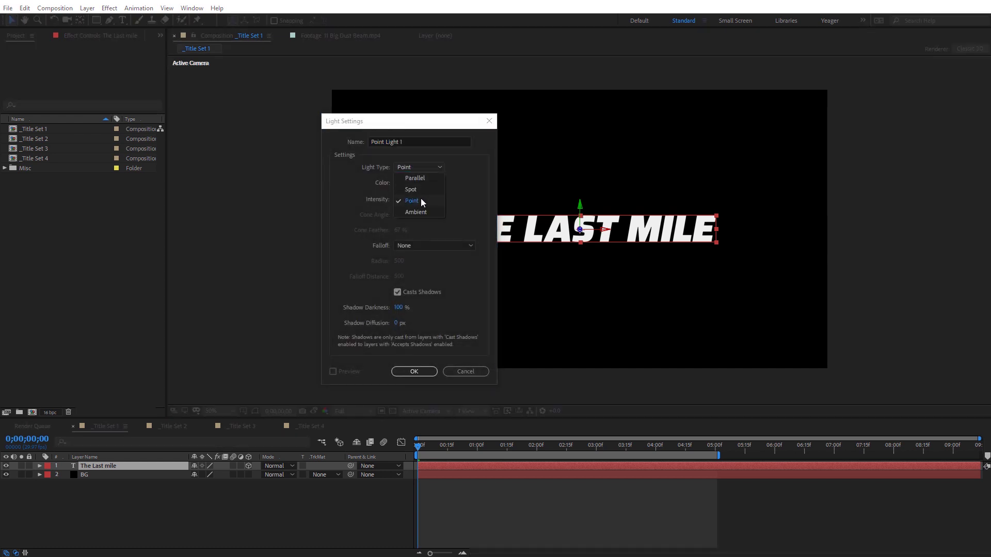
click(420, 198)
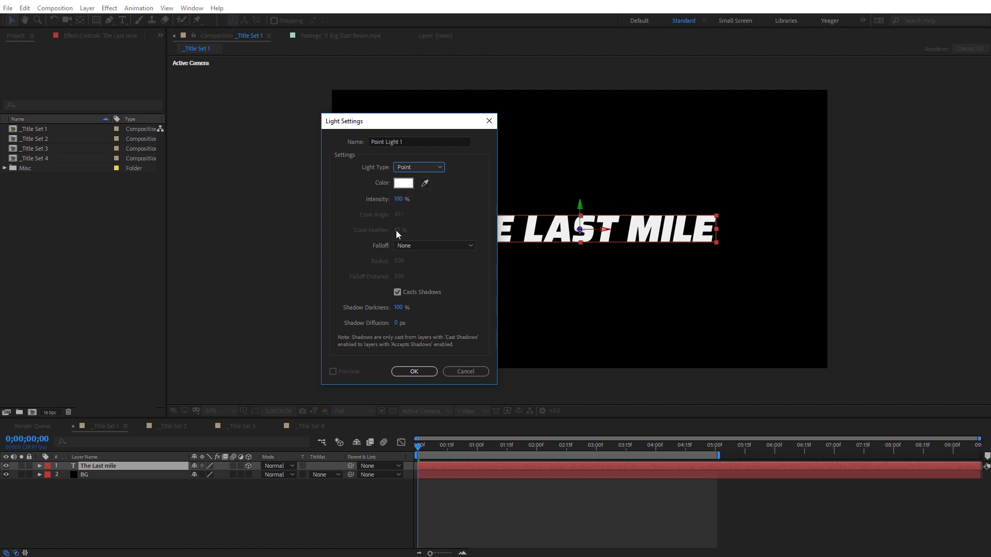
click(414, 372)
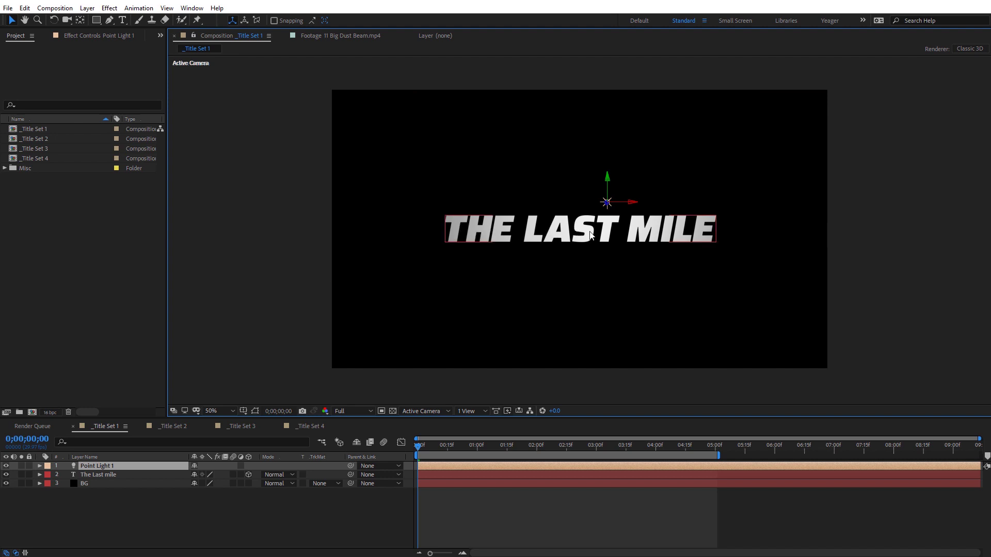
Drag Point Light 1 along its Z axis until THE LAST MILE renders fully dark.
key(/)
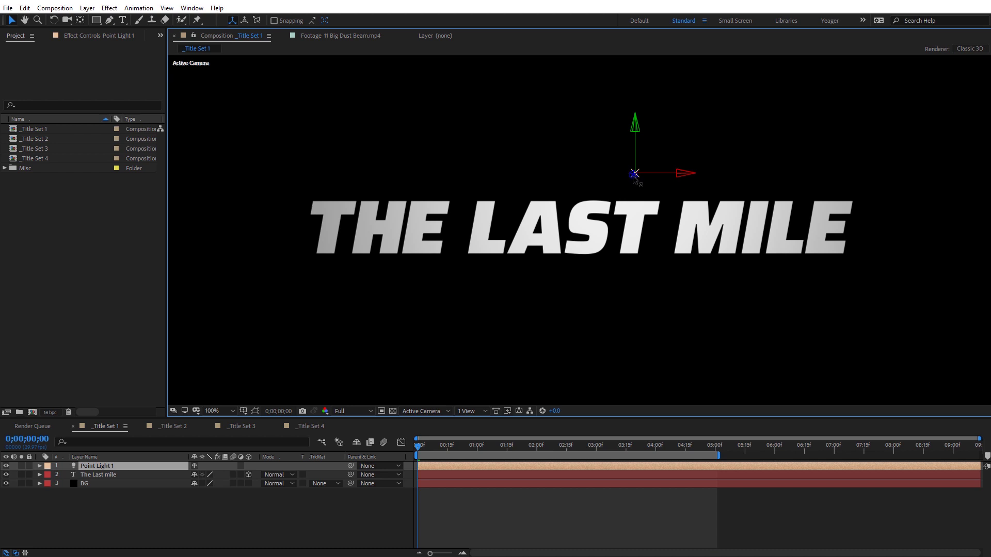
drag(634, 175, 351, 433)
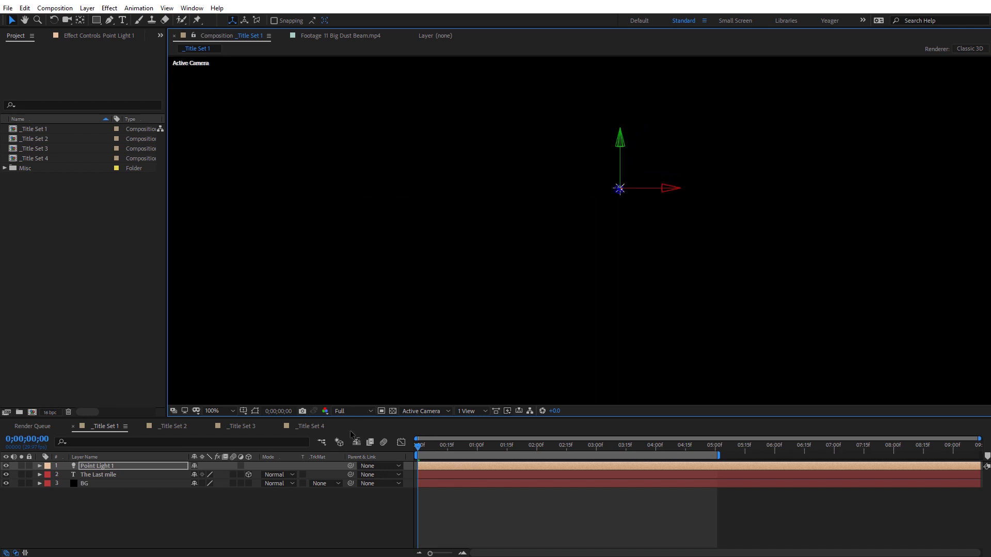
drag(351, 433, 466, 391)
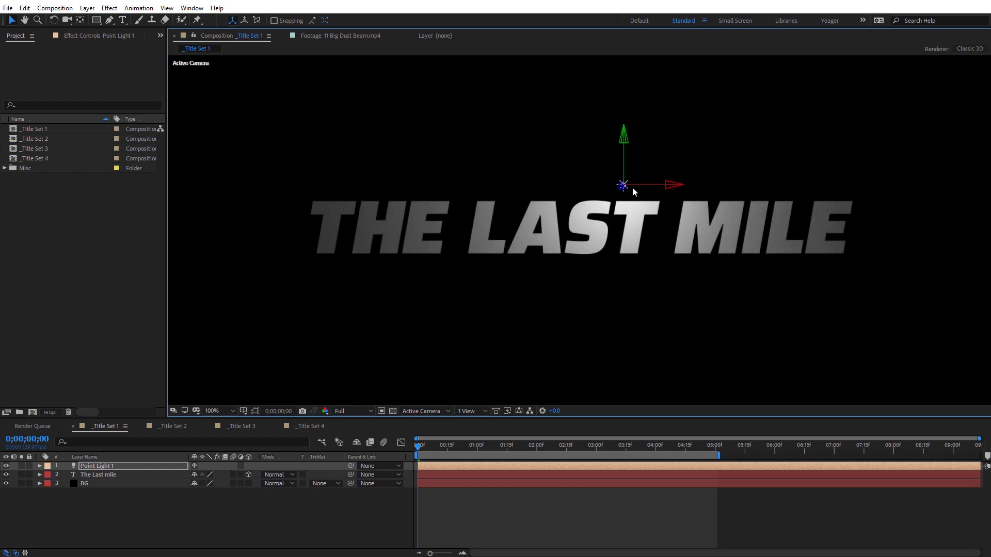
key(comma)
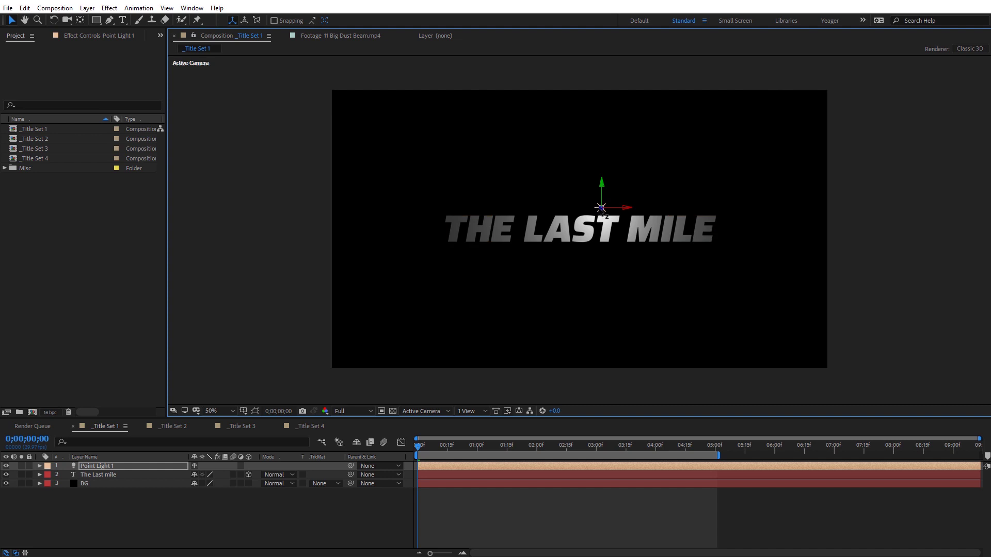
drag(601, 209, 553, 264)
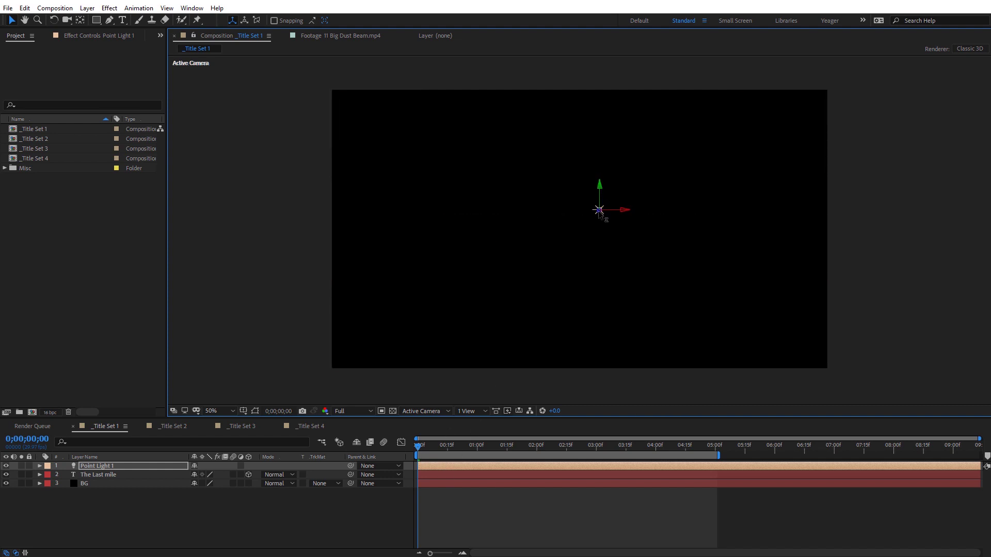
Keyframe the light's Position, then at 5 seconds bring it forward to light the title.
key(p)
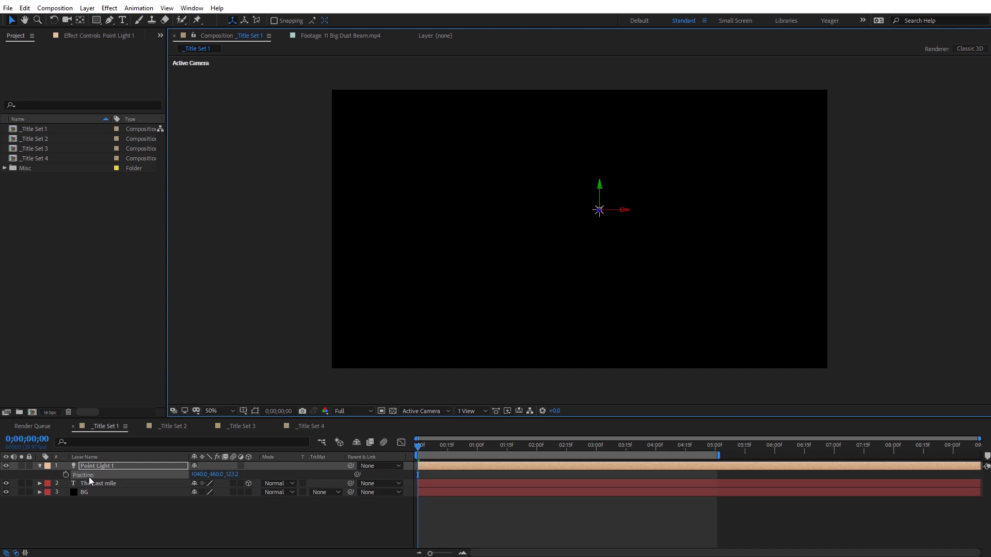
click(65, 473)
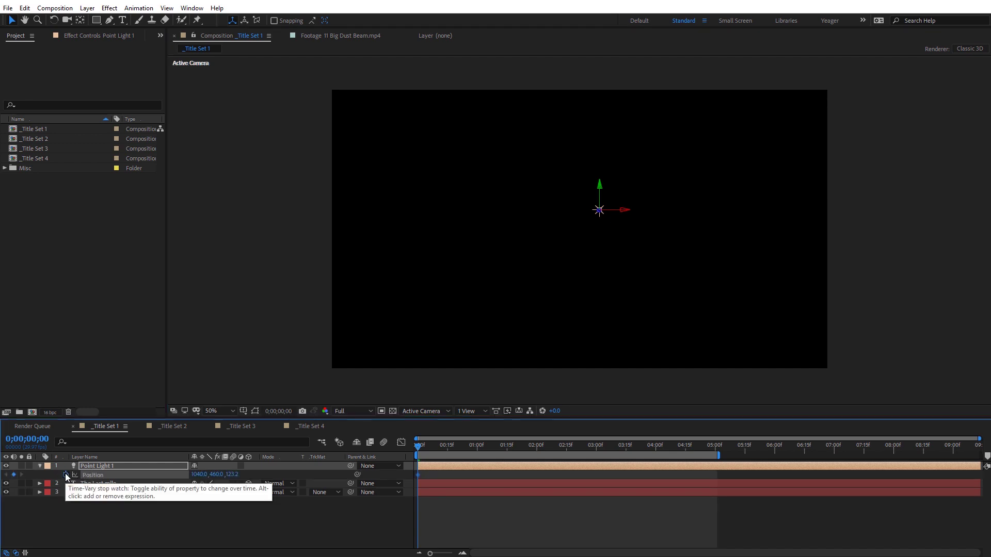
drag(427, 450, 716, 466)
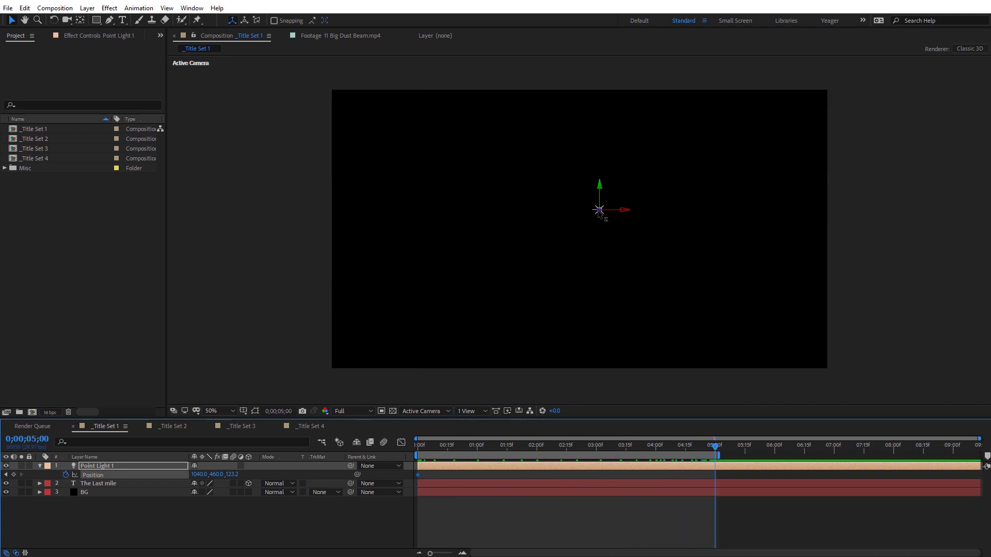
mouse_move(598, 212)
mouse_down()
mouse_move(579, 228)
mouse_move(593, 222)
mouse_up()
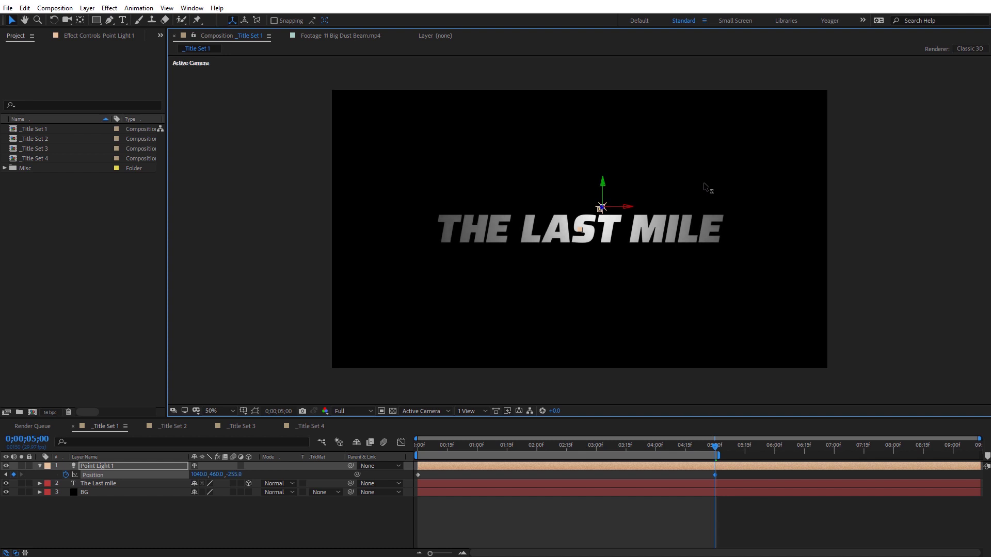
mouse_move(703, 184)
mouse_down()
mouse_move(682, 205)
mouse_move(707, 191)
mouse_up()
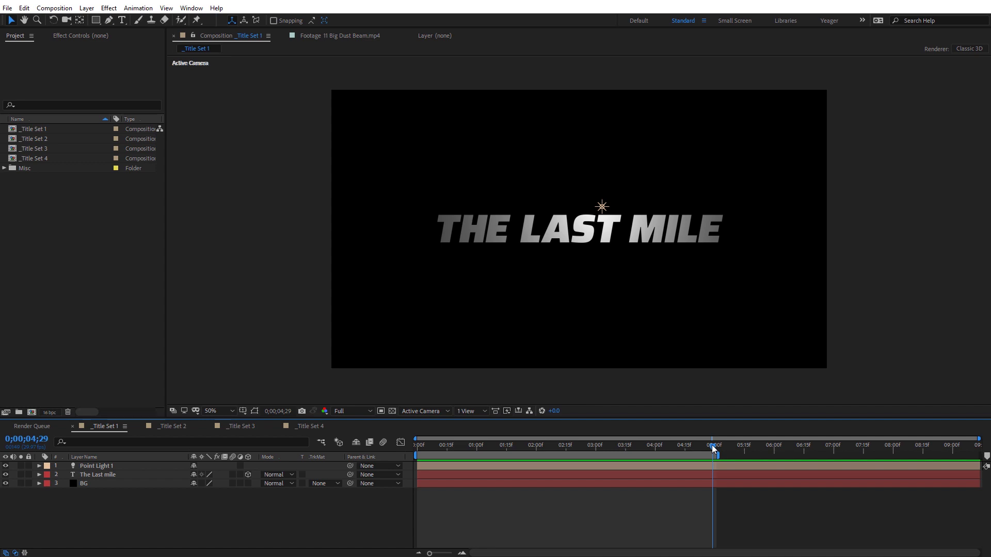
key(period)
key(period)
key(period)
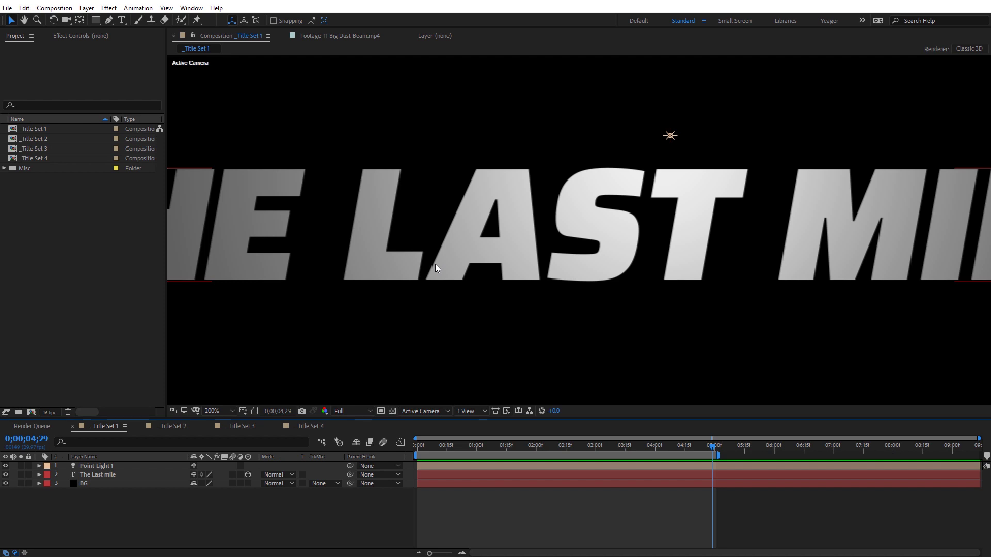
scroll(435, 264, down, 3)
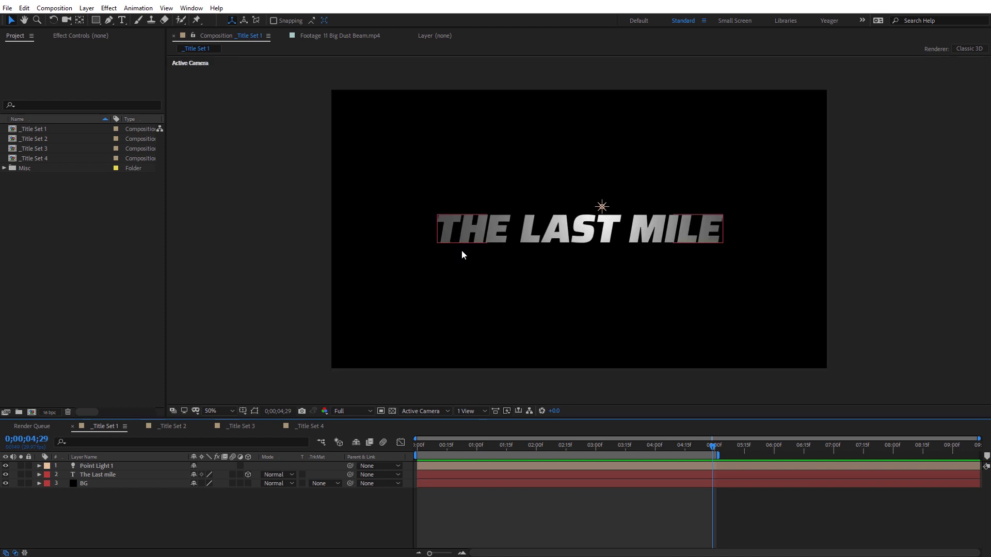
Add a new adjustment layer named Blur to the comp.
right_click(288, 231)
mouse_move(310, 235)
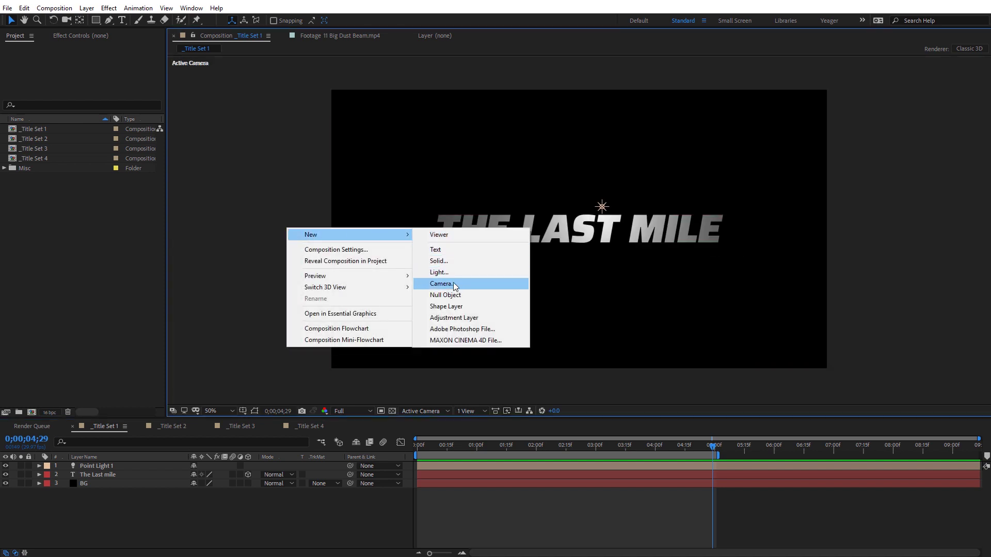
click(451, 318)
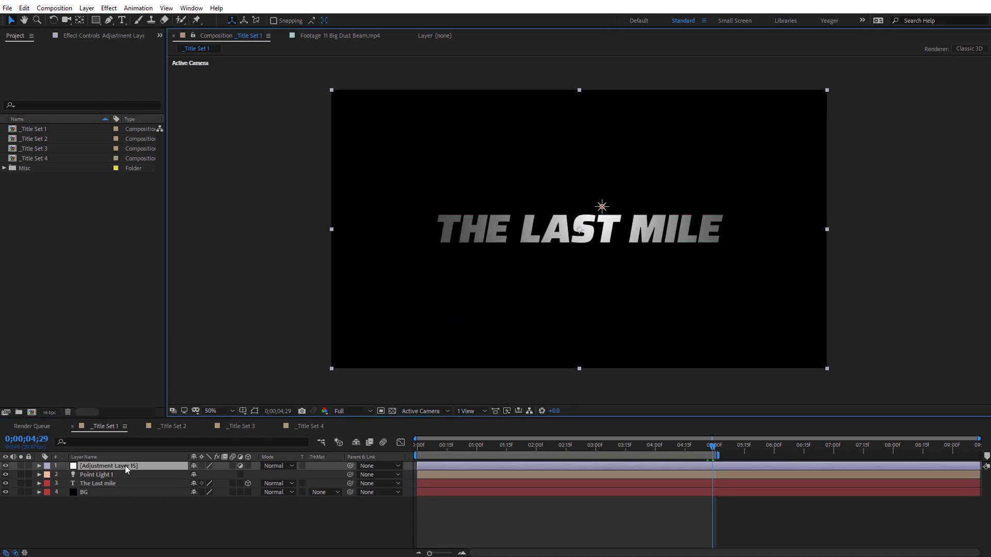
key(Return)
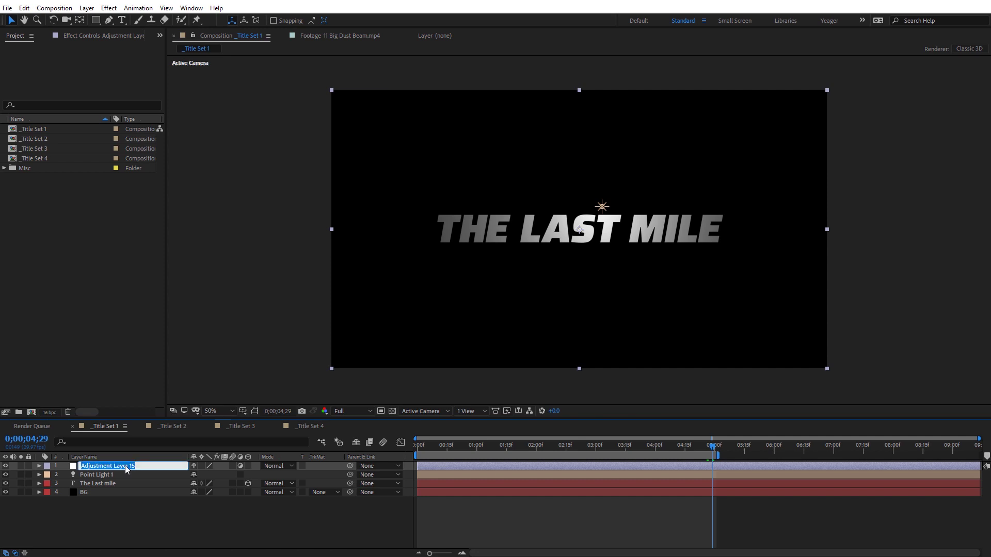
text(Blur)
key(Return)
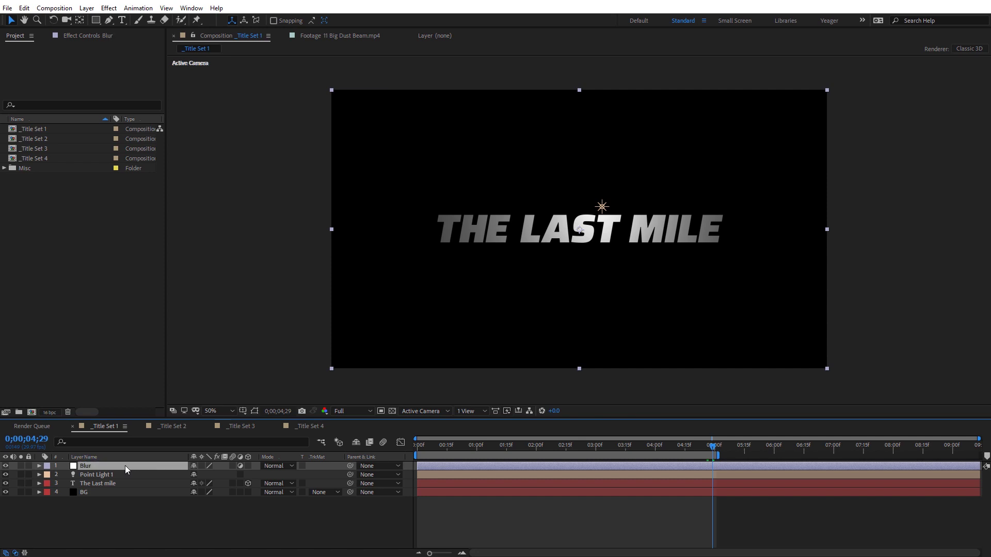
Apply Gaussian Blur to the Blur layer with Blurriness 2.5.
click(109, 8)
mouse_move(184, 36)
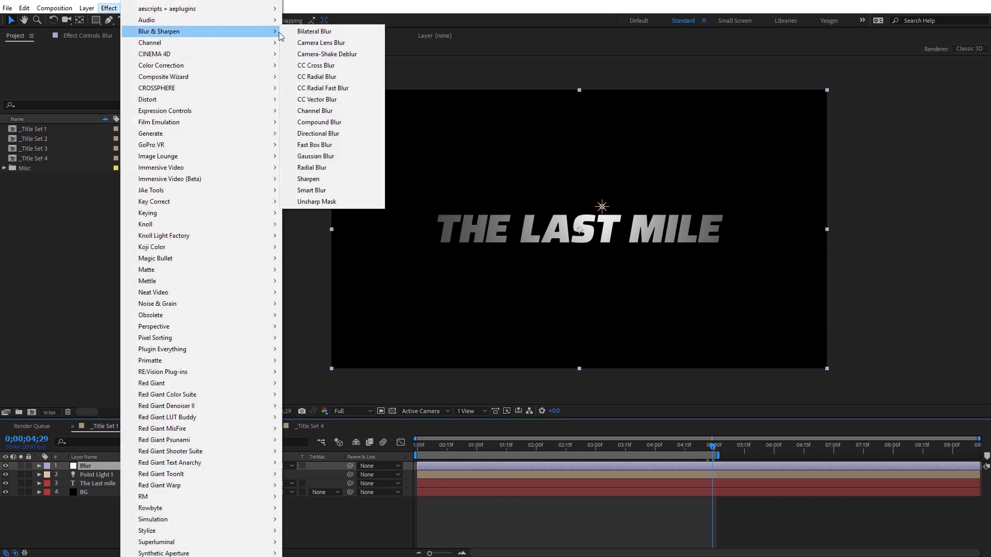
click(320, 157)
key(/)
key(period)
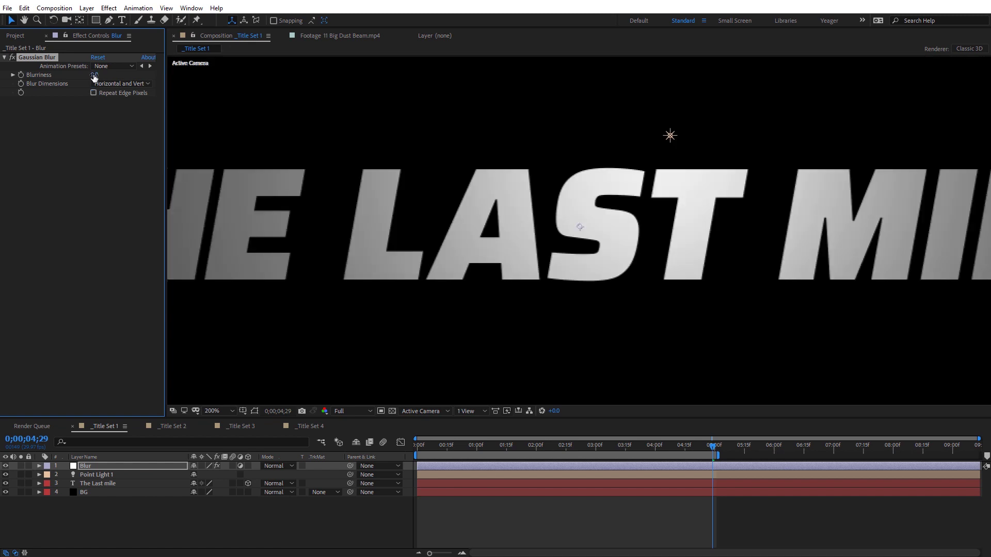
drag(95, 74, 114, 76)
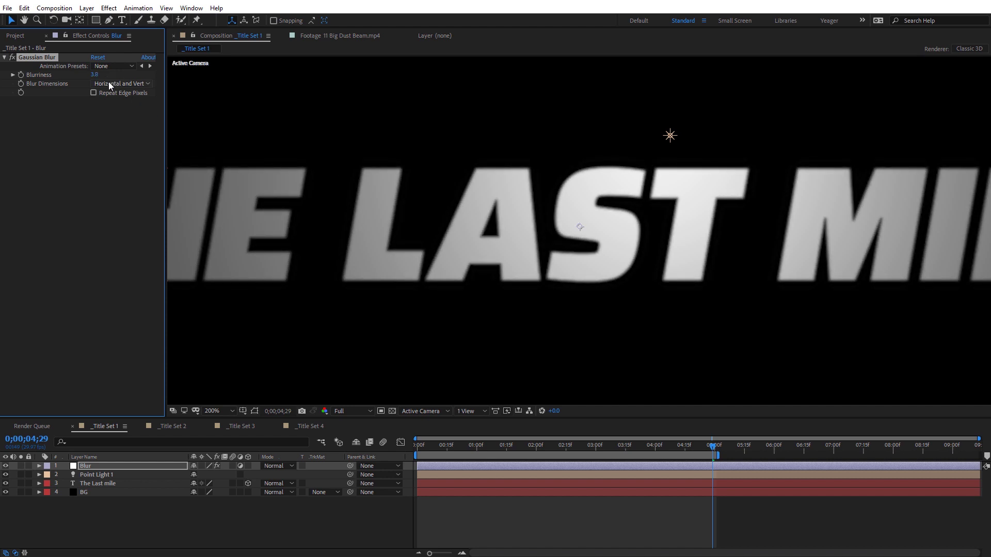
click(104, 75)
text(2.5)
key(Return)
Compare the title with the blur on and off, then lower Blurriness to 2.0.
key(comma)
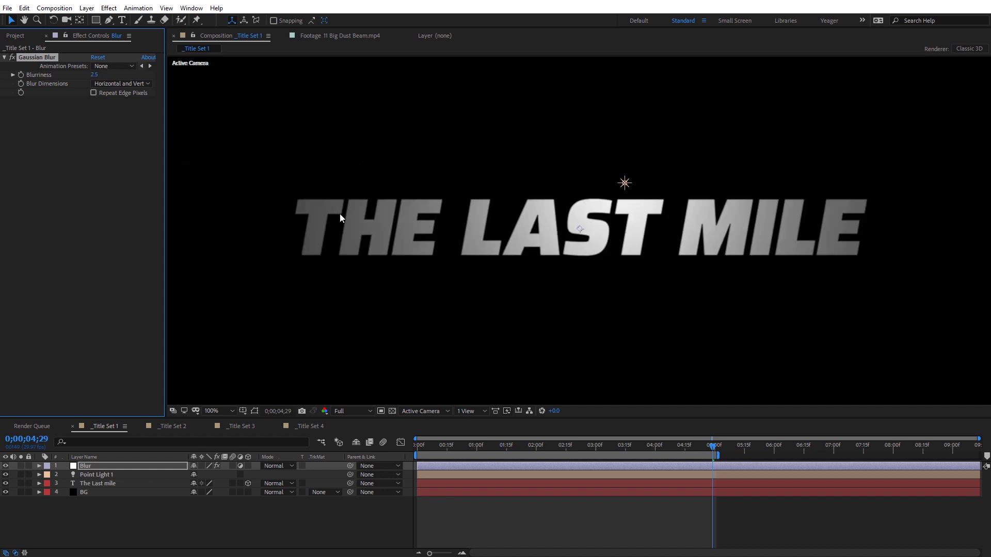
click(12, 57)
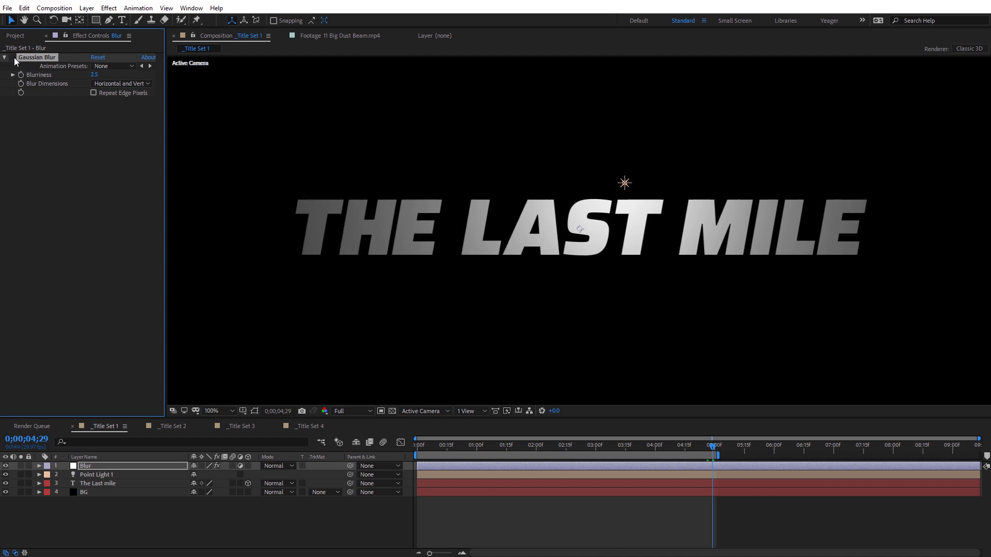
click(14, 58)
key(period)
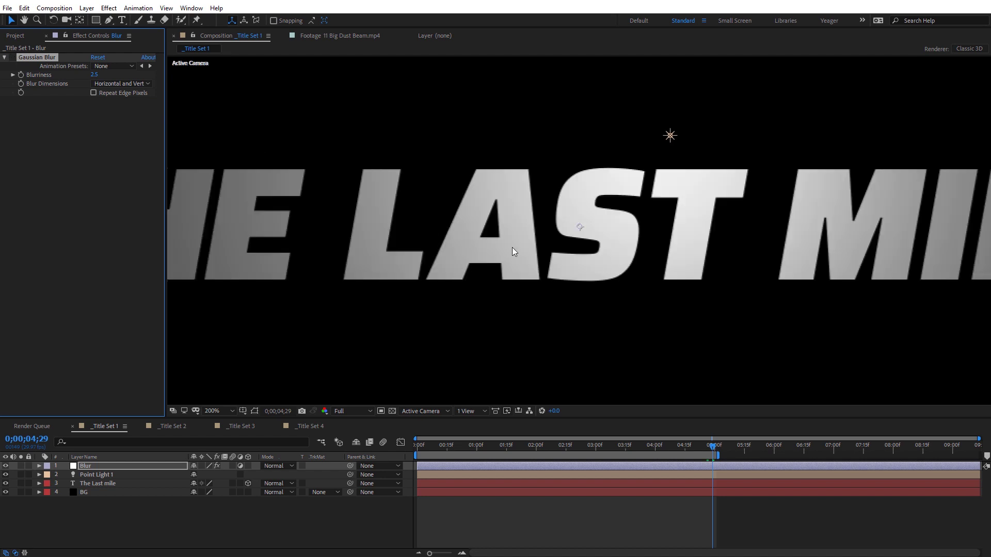
click(13, 58)
click(12, 58)
key(comma)
key(comma)
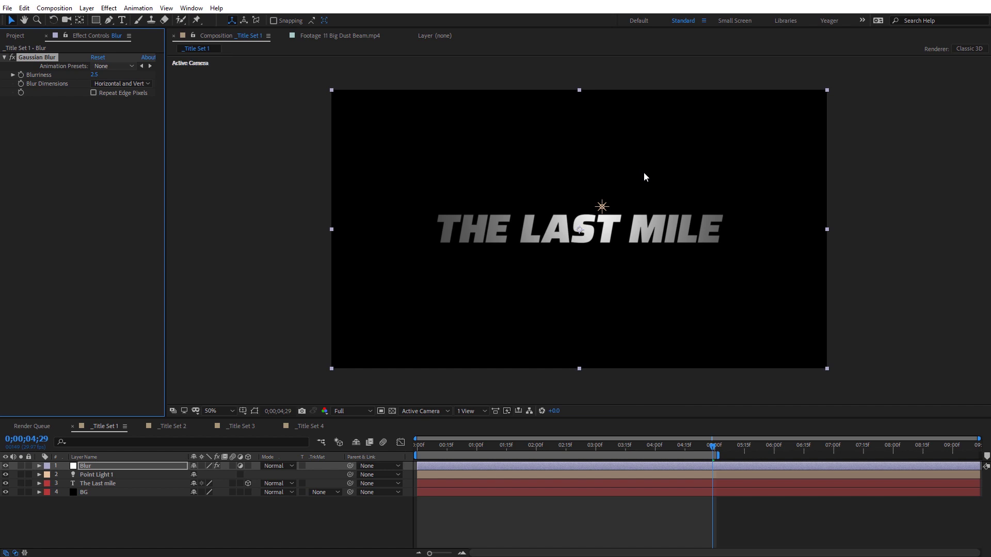
key(period)
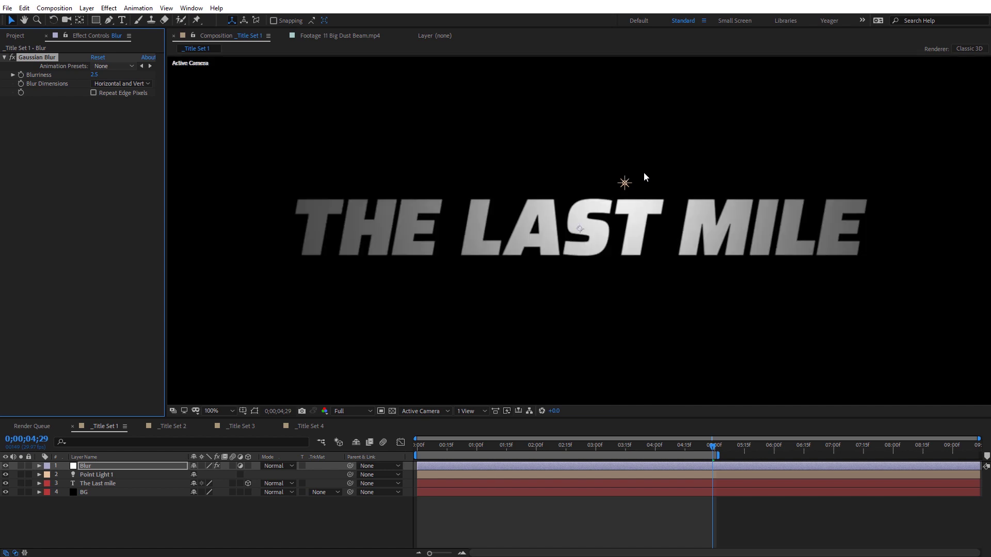
click(94, 74)
text(2)
key(Return)
key(comma)
Add an adjustment layer named Grain atop the comp and go to Effect > Noise & Grain.
right_click(267, 203)
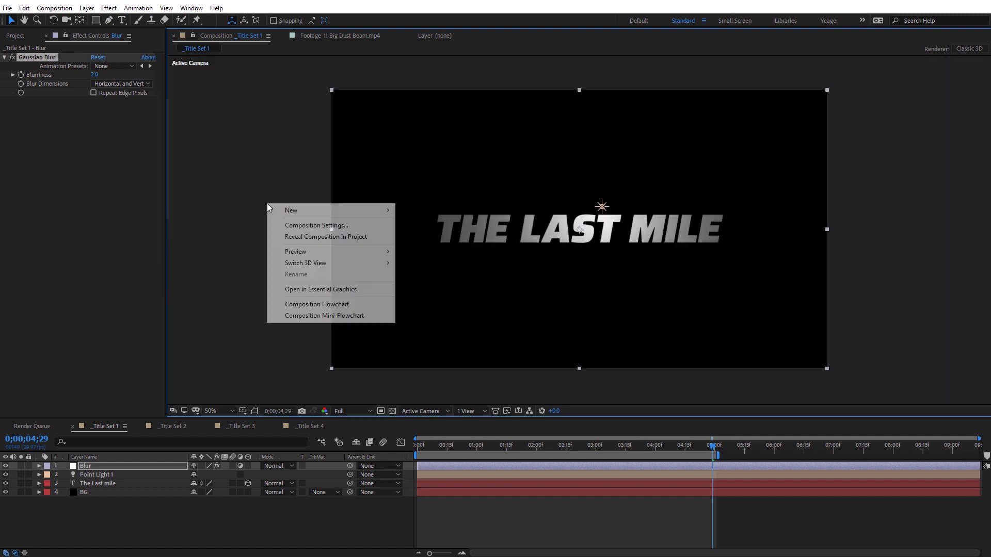
mouse_move(292, 210)
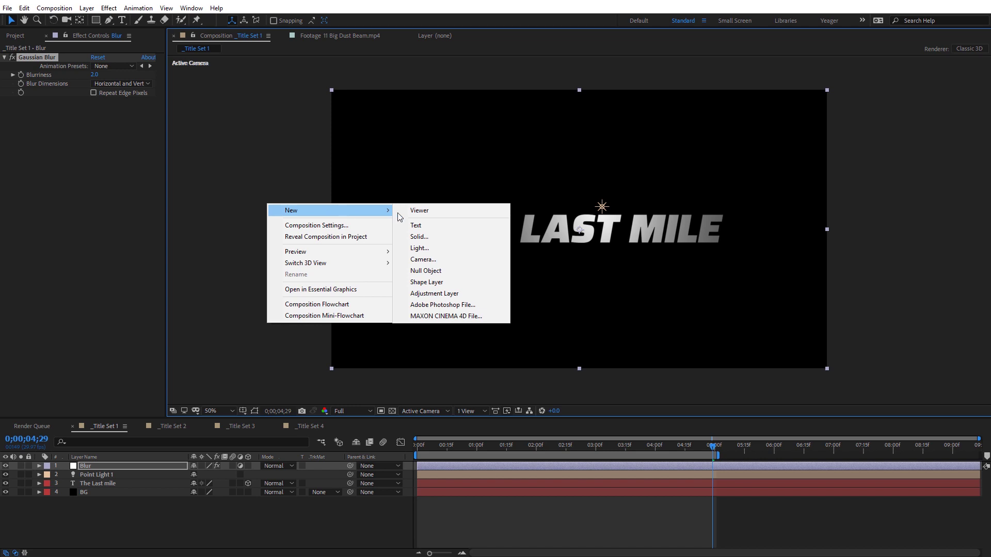
click(428, 293)
click(143, 466)
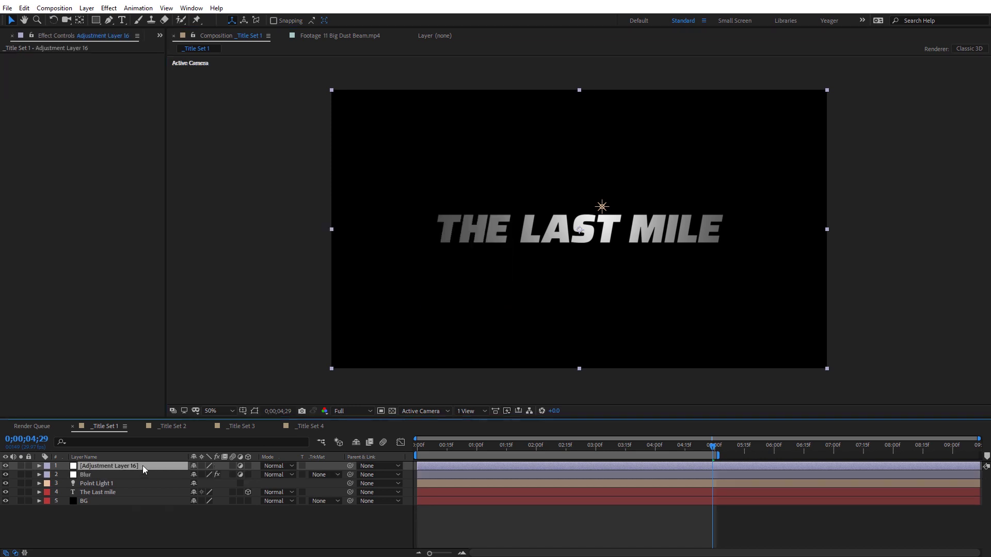
key(Return)
text(Grain)
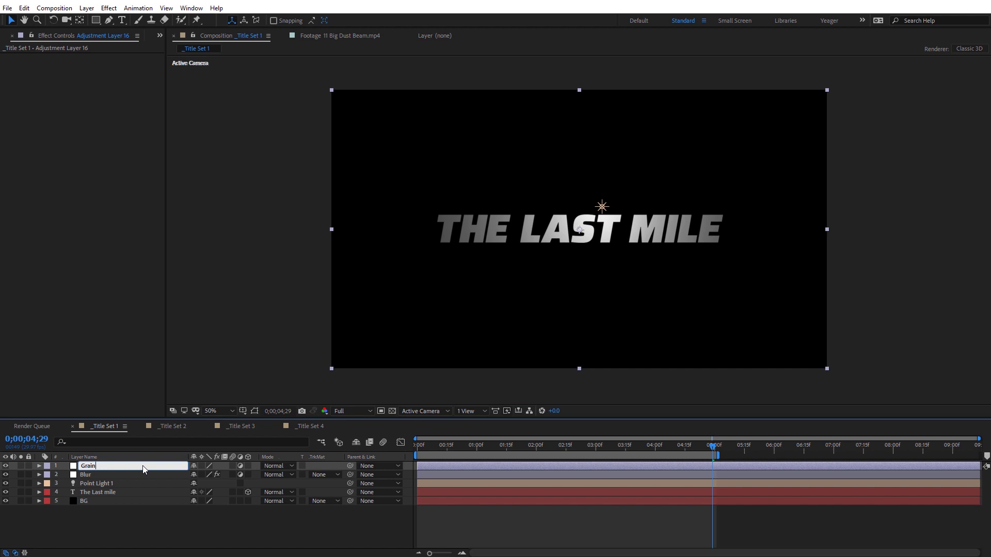
key(Return)
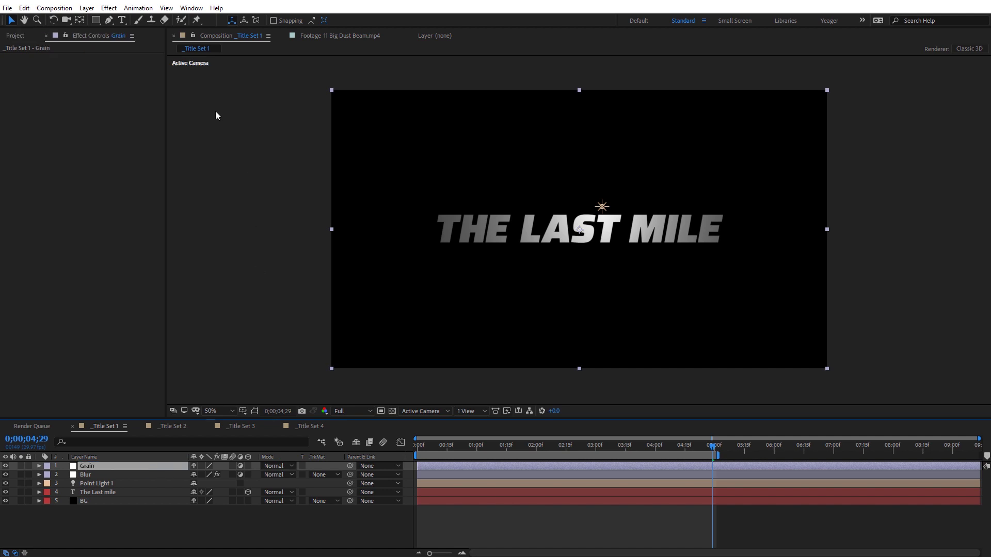
click(109, 8)
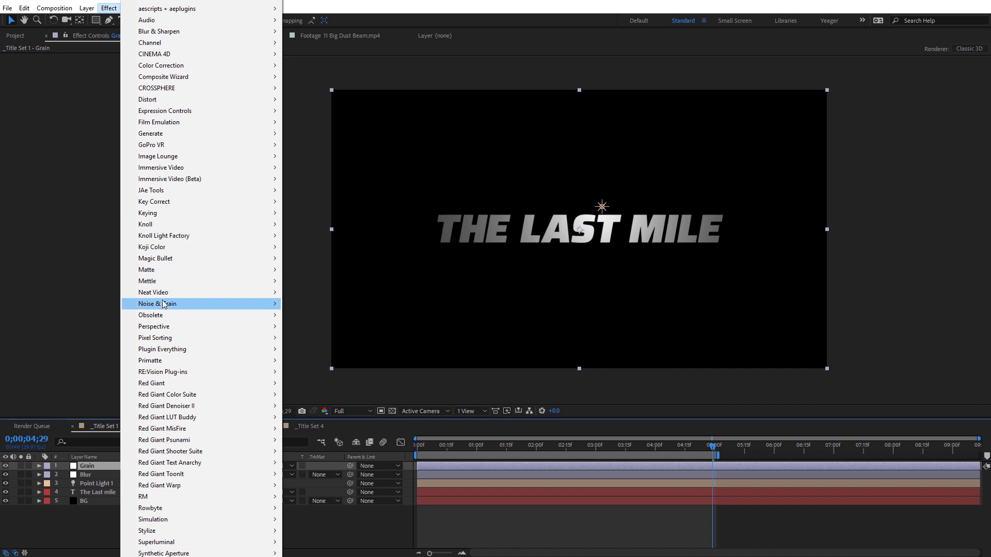
mouse_move(164, 306)
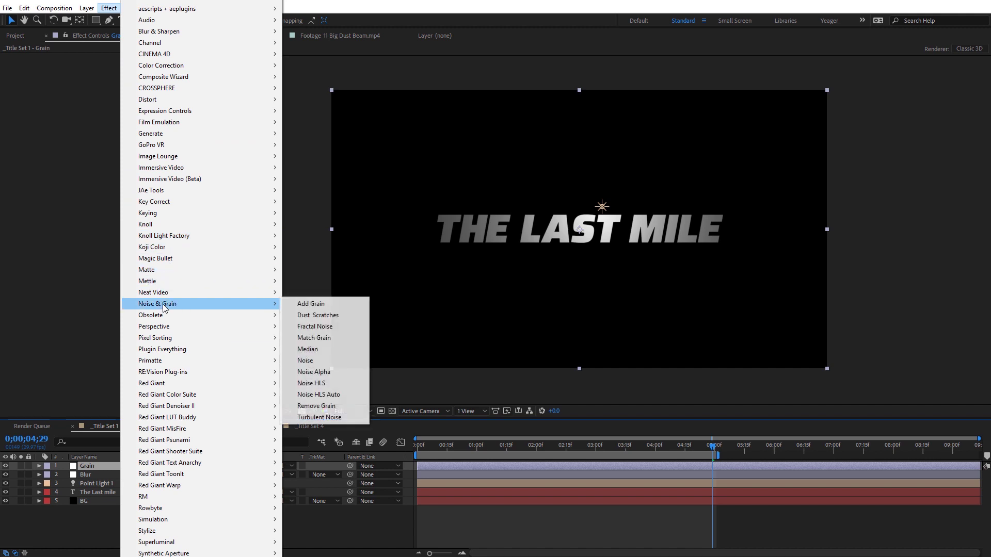
Apply Noise to the Grain layer and set Amount of Noise to 3.0%.
click(313, 363)
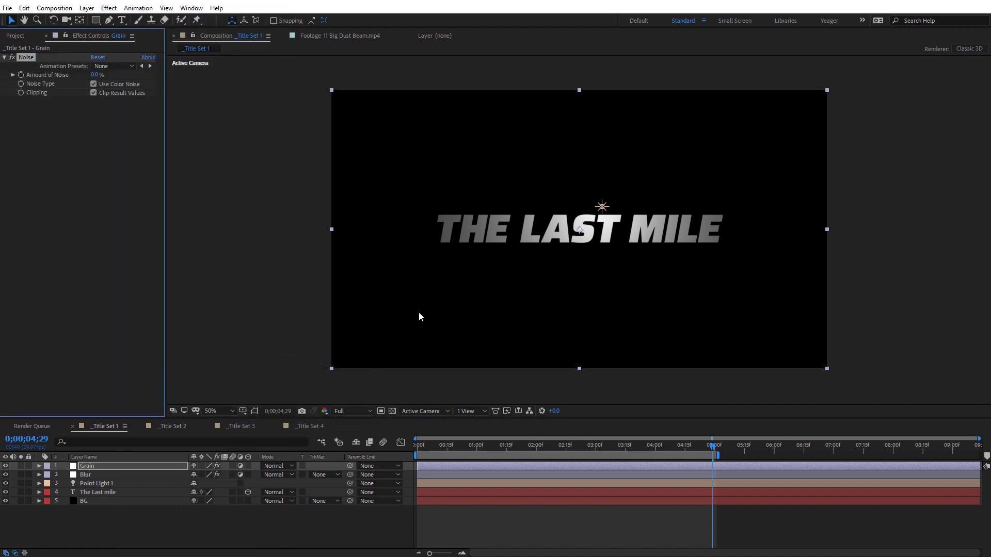
scroll(554, 238, up, 4)
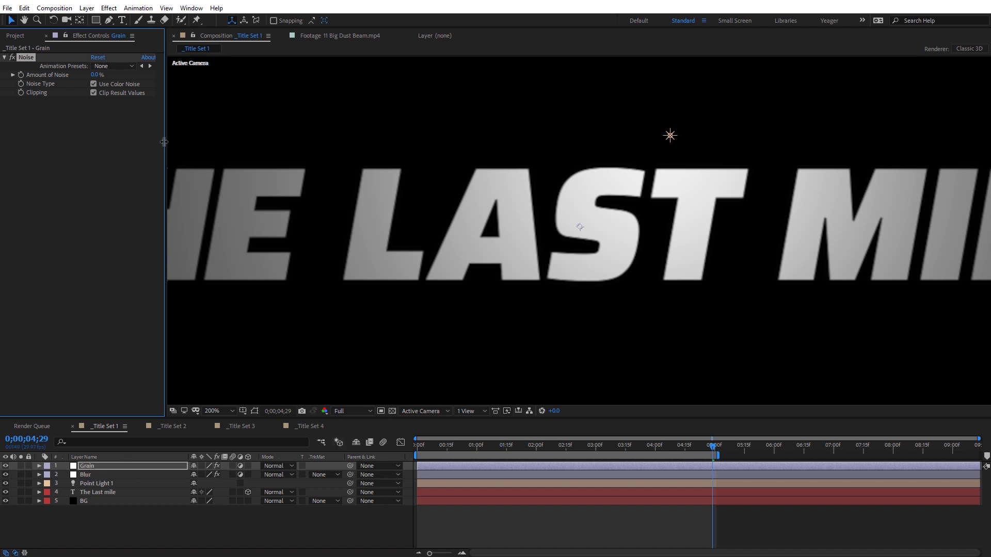
drag(95, 75, 97, 75)
key(comma)
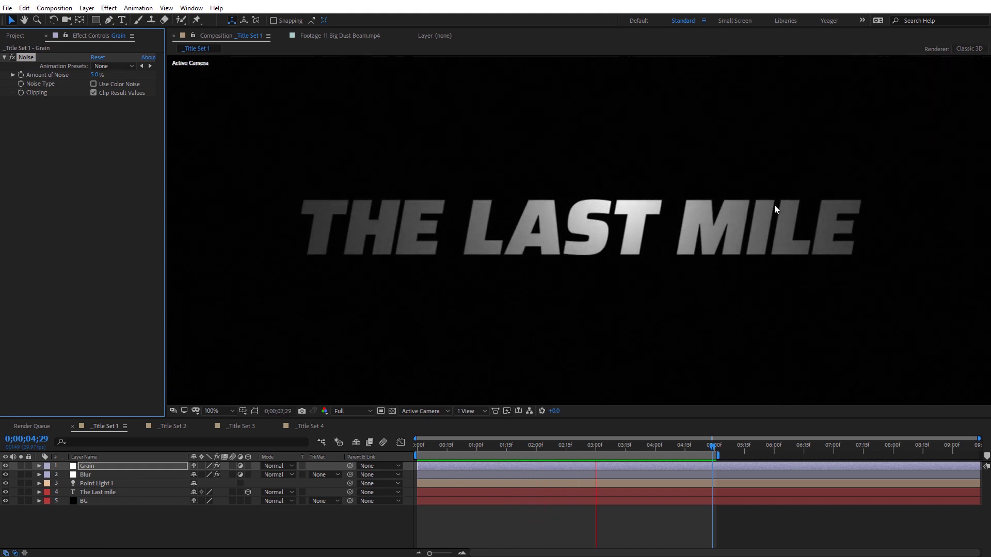
key(space)
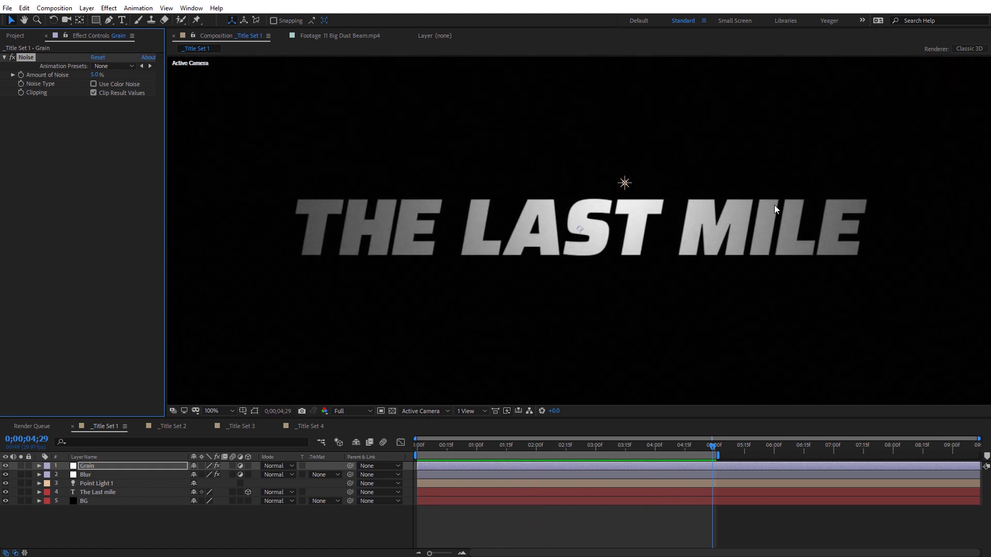
click(102, 75)
text(3)
key(Return)
click(98, 491)
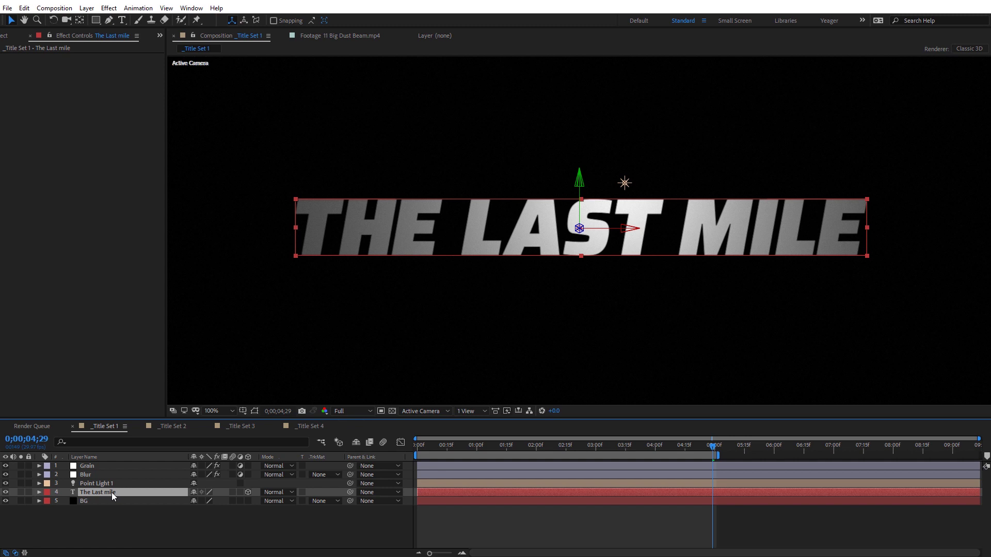
Pre-compose The Last mile as Title Text 1, make it 3D, and move to 2;23.
click(86, 7)
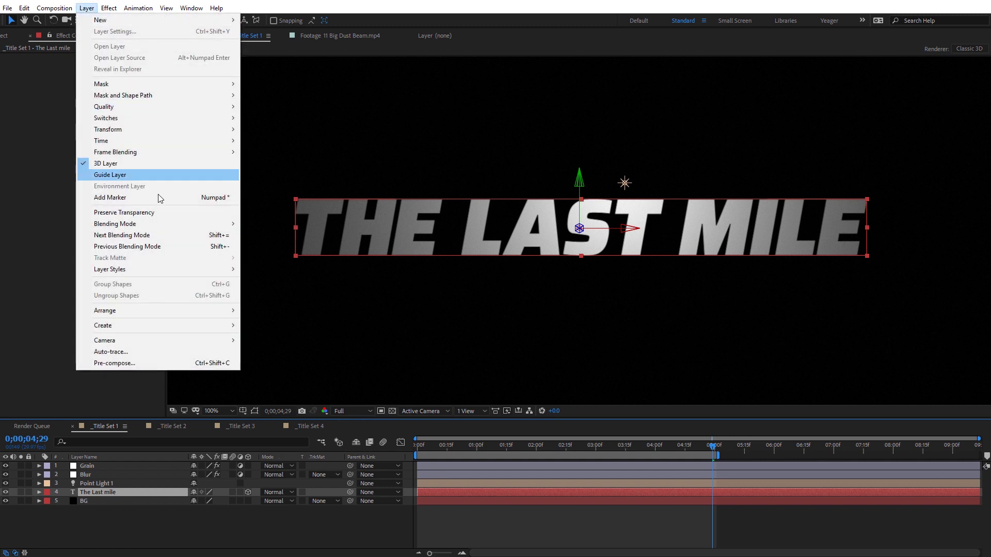
click(142, 363)
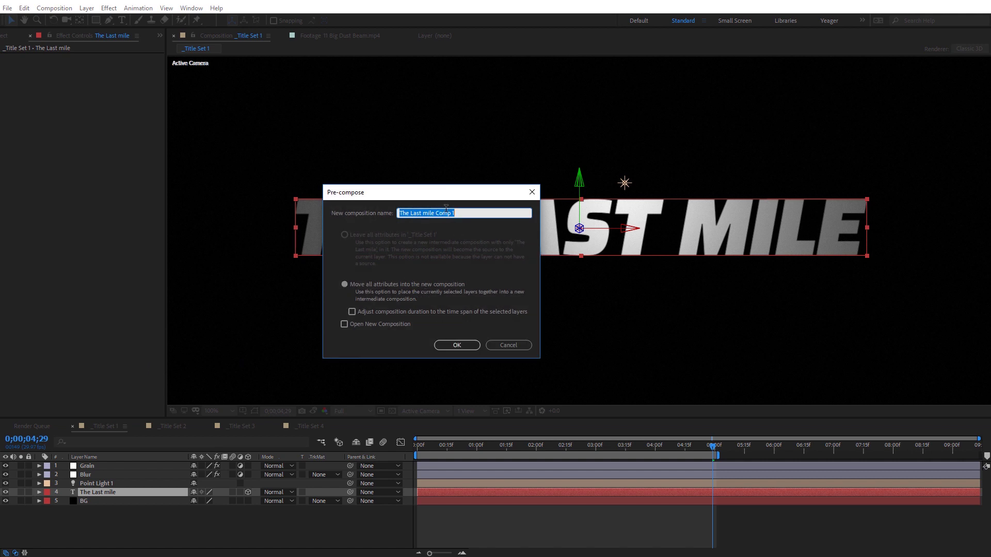
click(467, 210)
drag(468, 210, 362, 211)
text(Title Text)
click(469, 346)
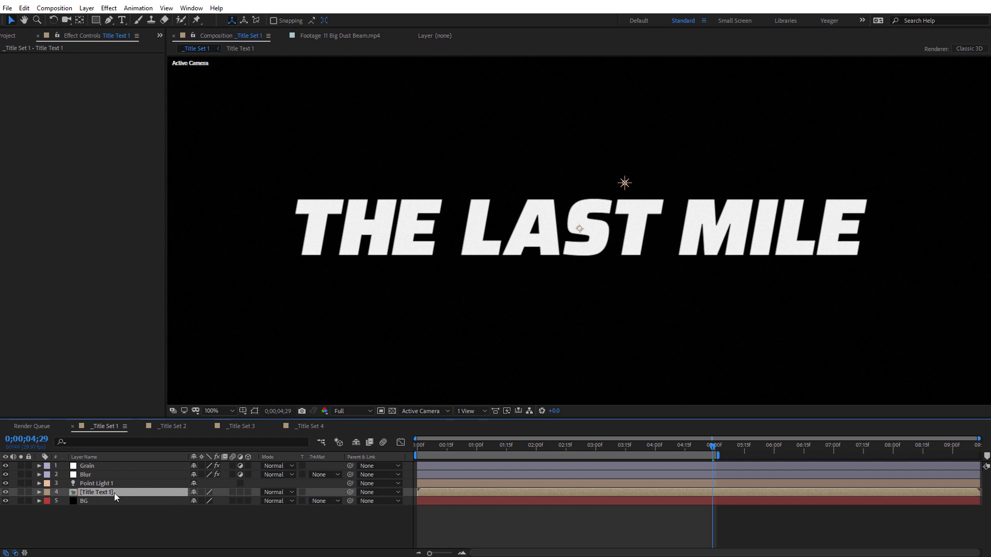
click(248, 492)
drag(689, 453, 581, 453)
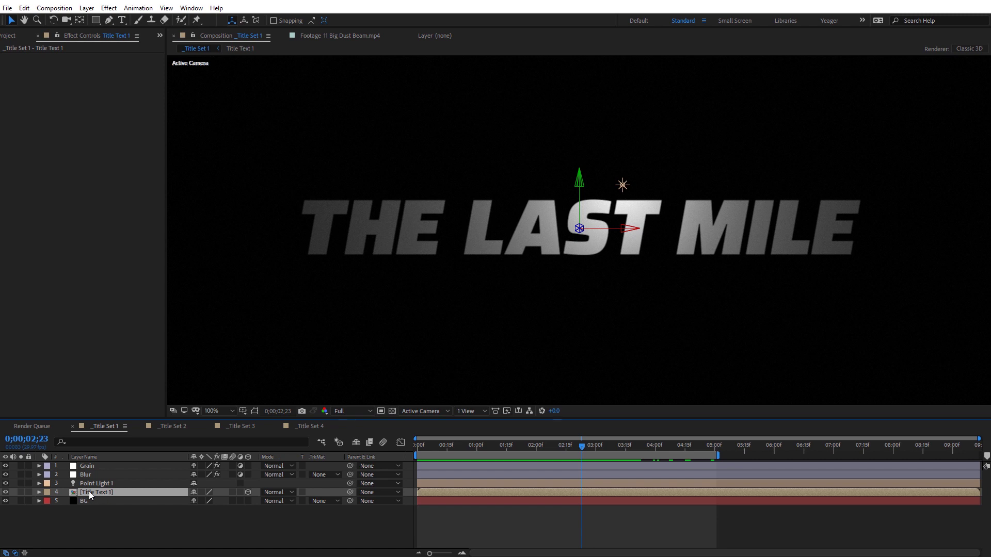
Apply Shift Channels to Title Text 1 and duplicate the layer twice.
click(112, 8)
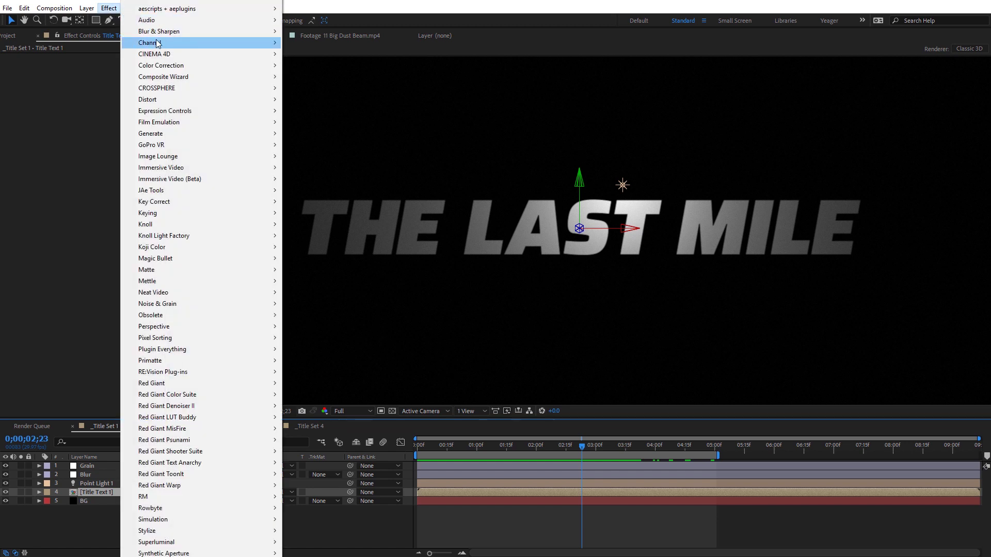
mouse_move(203, 44)
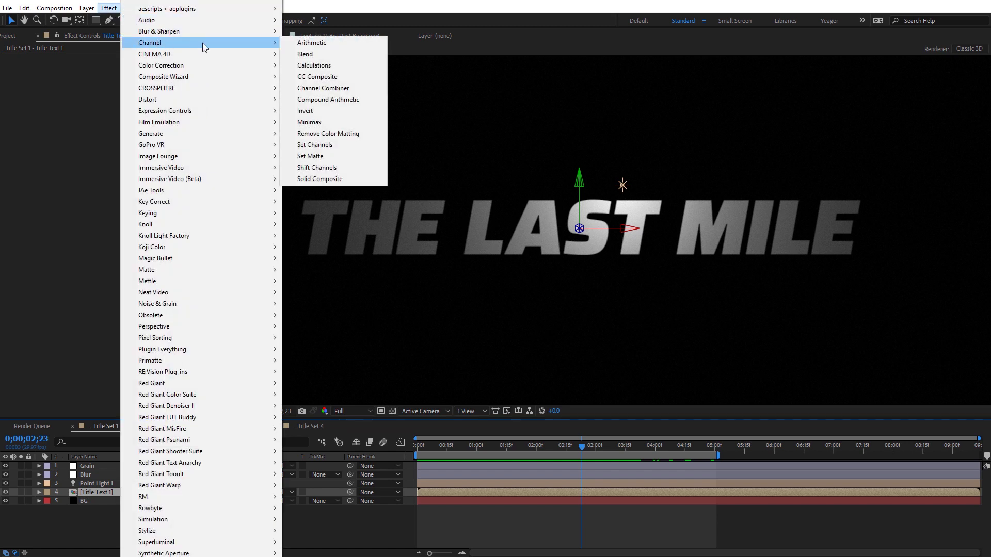
click(317, 168)
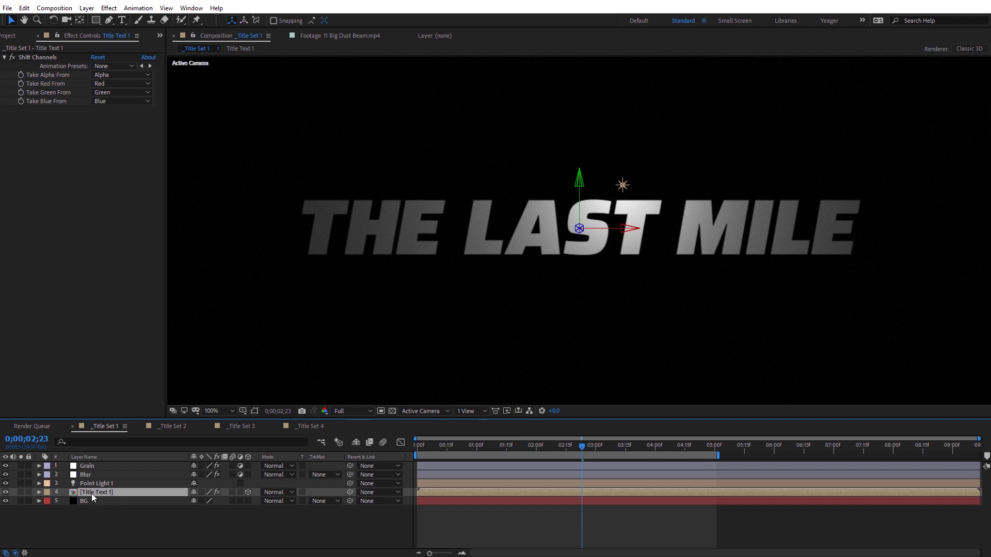
key(ctrl+d)
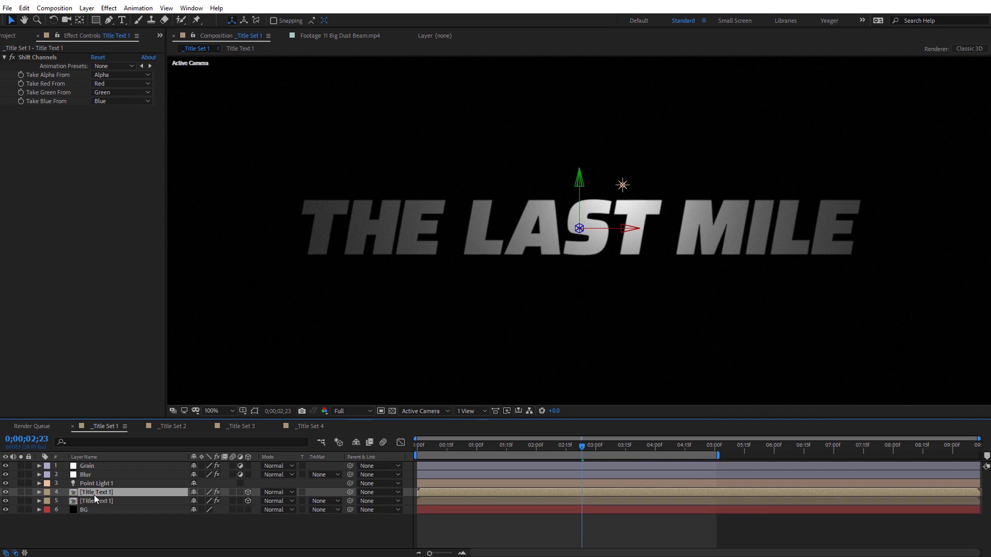
key(ctrl+d)
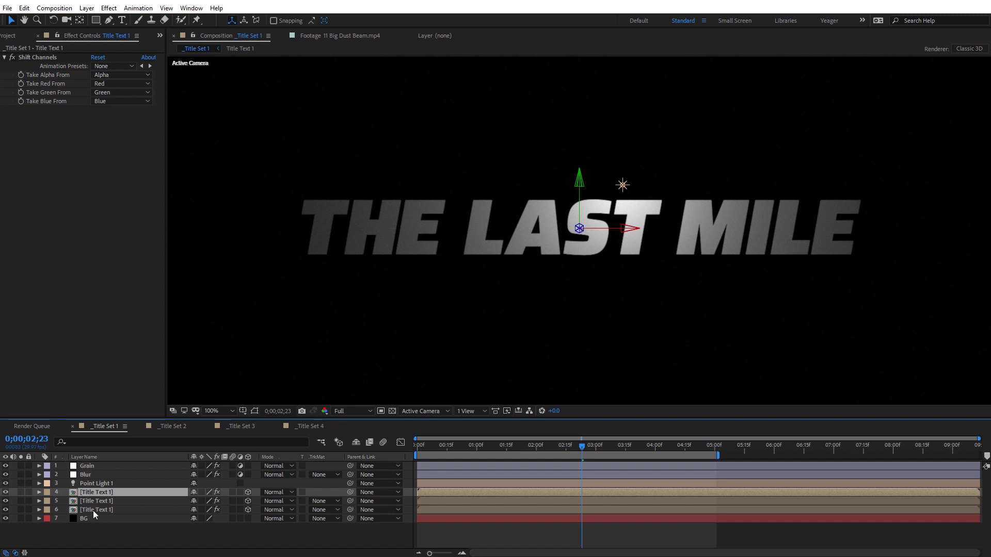
Label title copies 4, 5 and 6 Red, Green and Blue, then reselect the red copy.
click(48, 494)
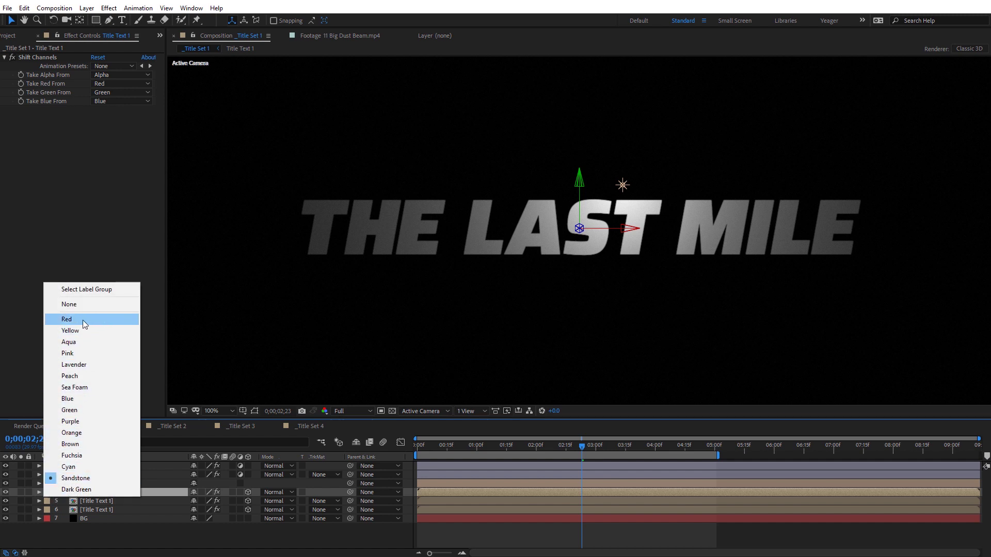
click(84, 324)
click(47, 501)
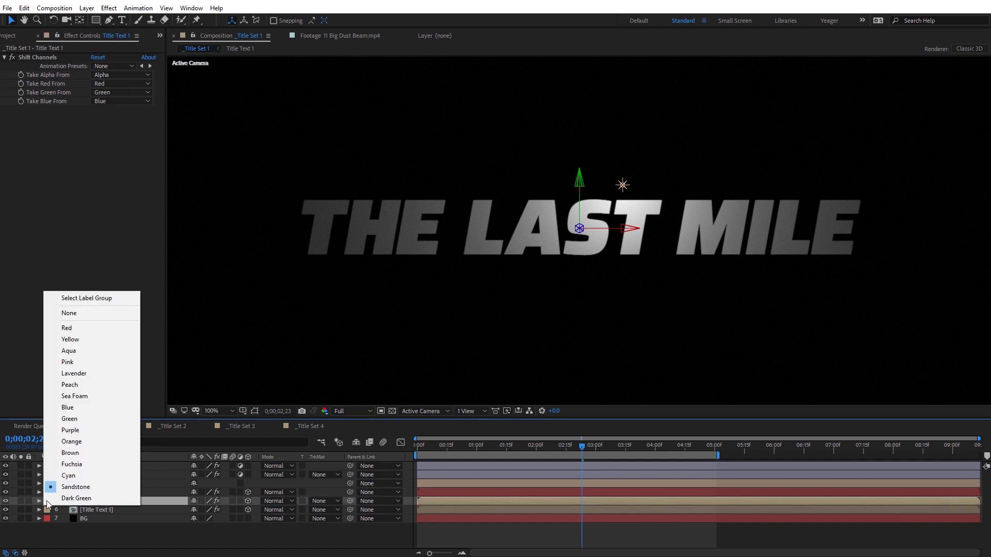
click(66, 419)
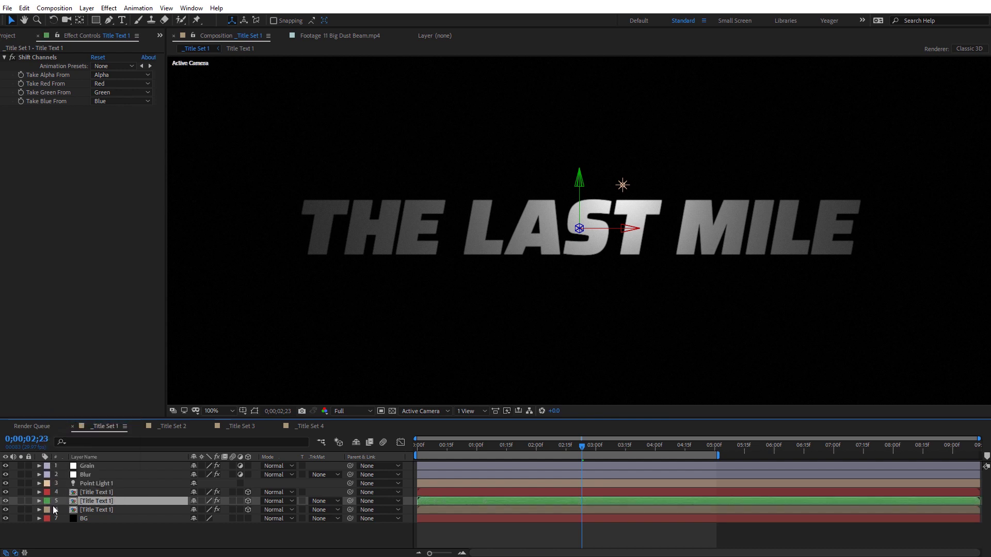
click(50, 510)
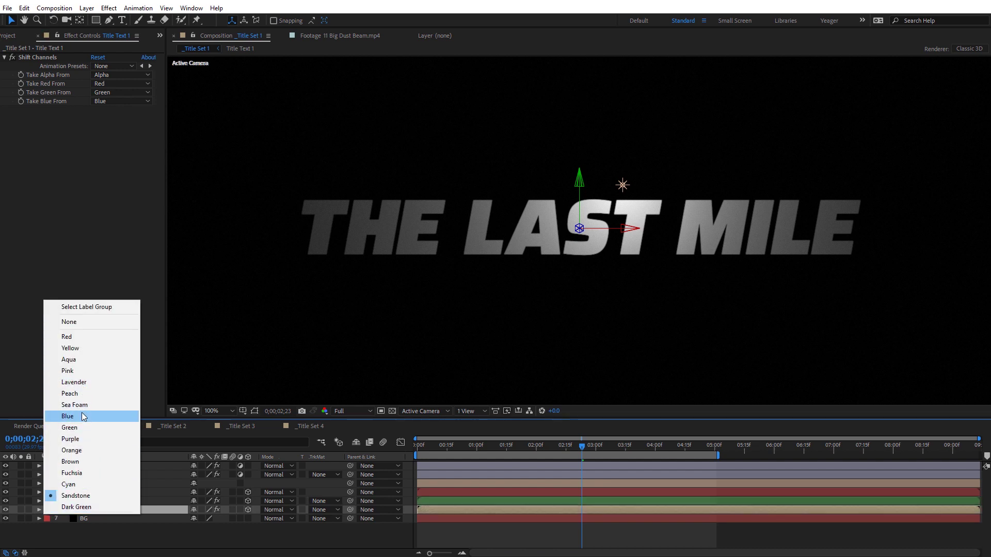
click(82, 416)
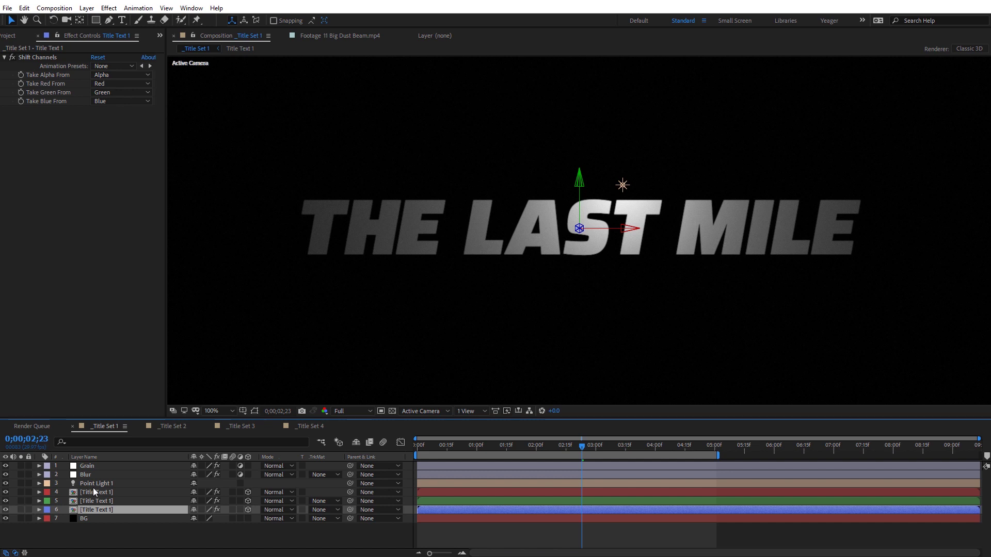
click(92, 492)
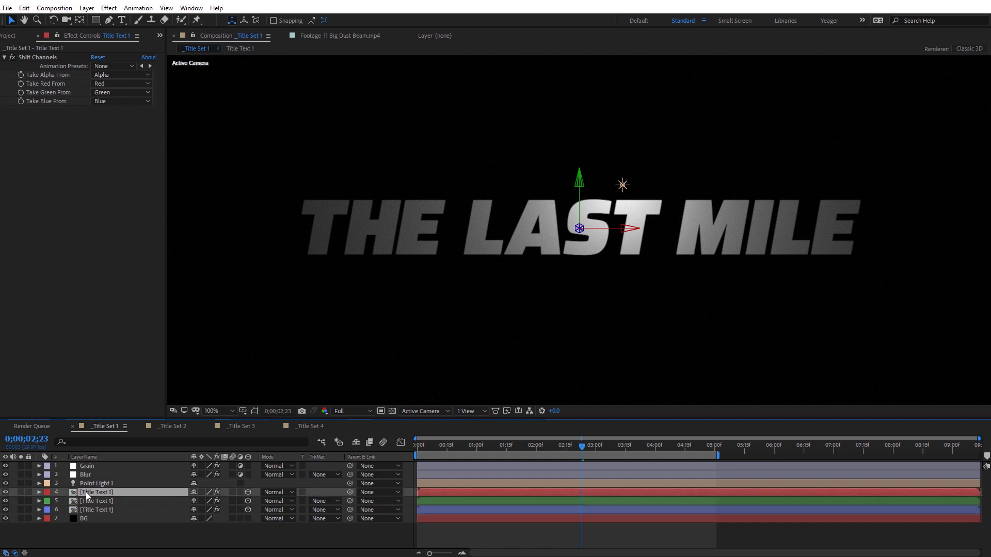
Set the red copy's Shift Channels Take Green and Take Blue to Full Off.
click(94, 92)
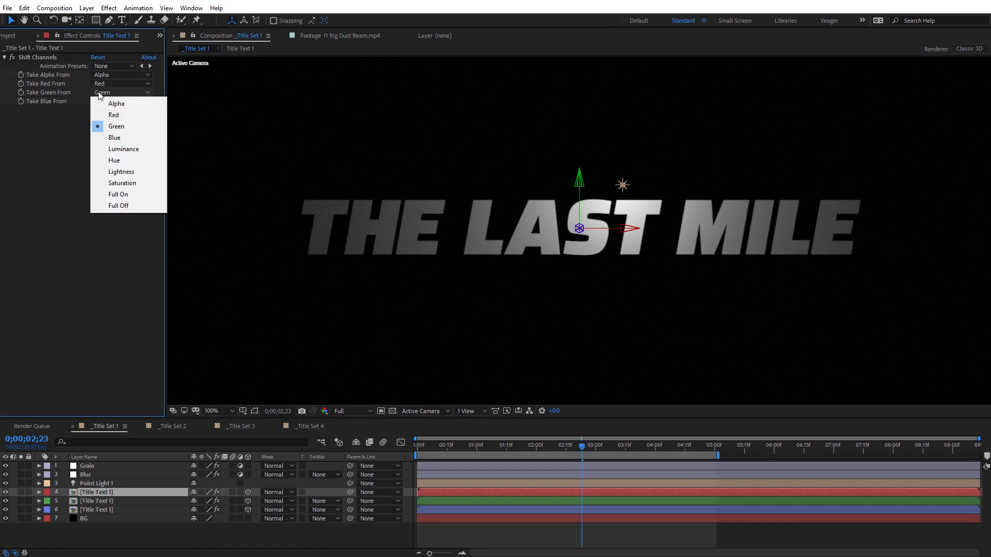
click(133, 203)
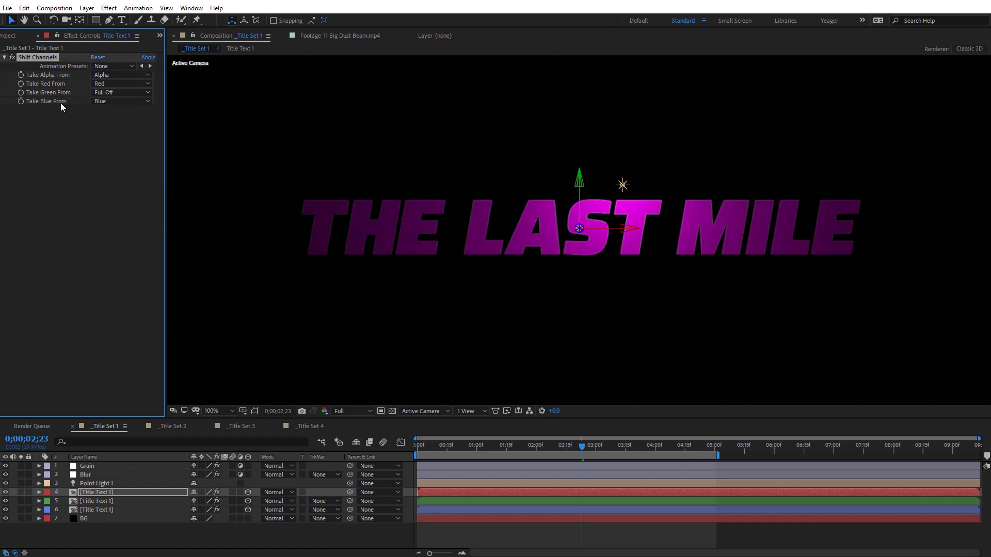
click(103, 101)
click(124, 213)
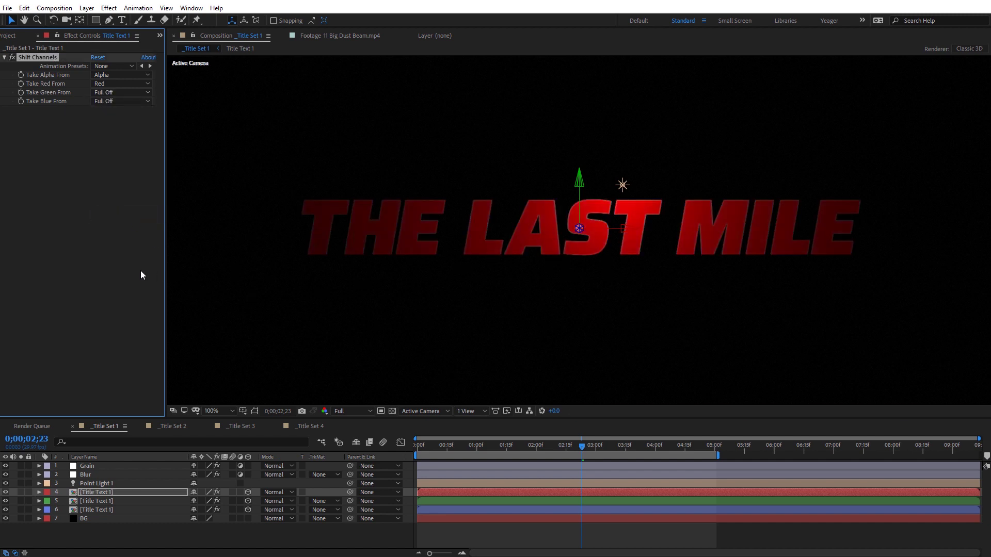
Change the red copy's blending mode to Screen.
click(270, 492)
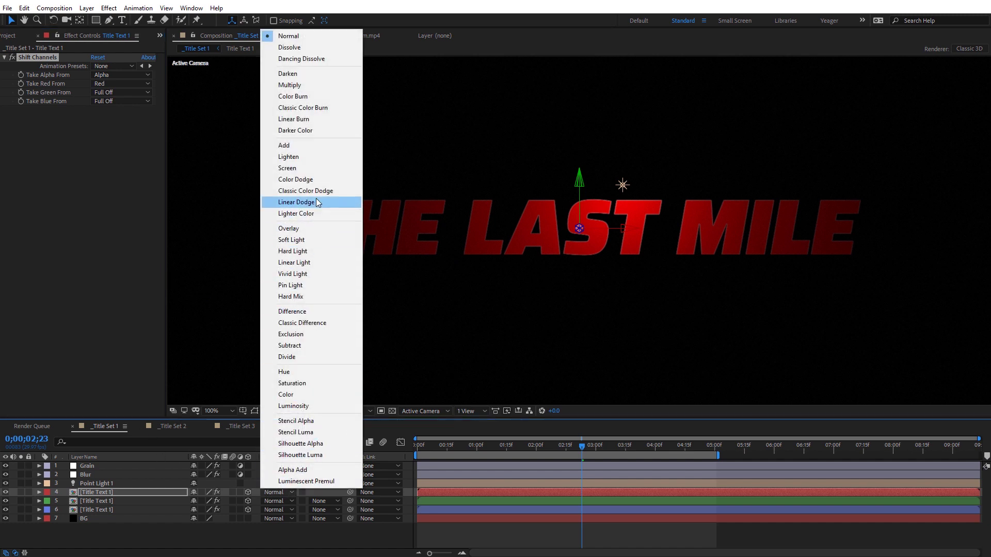
click(318, 169)
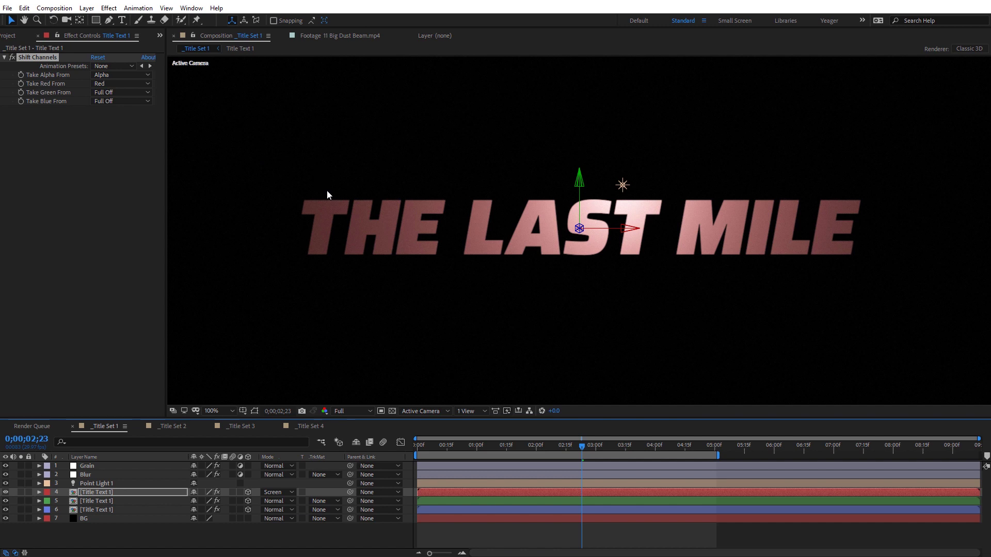
click(91, 501)
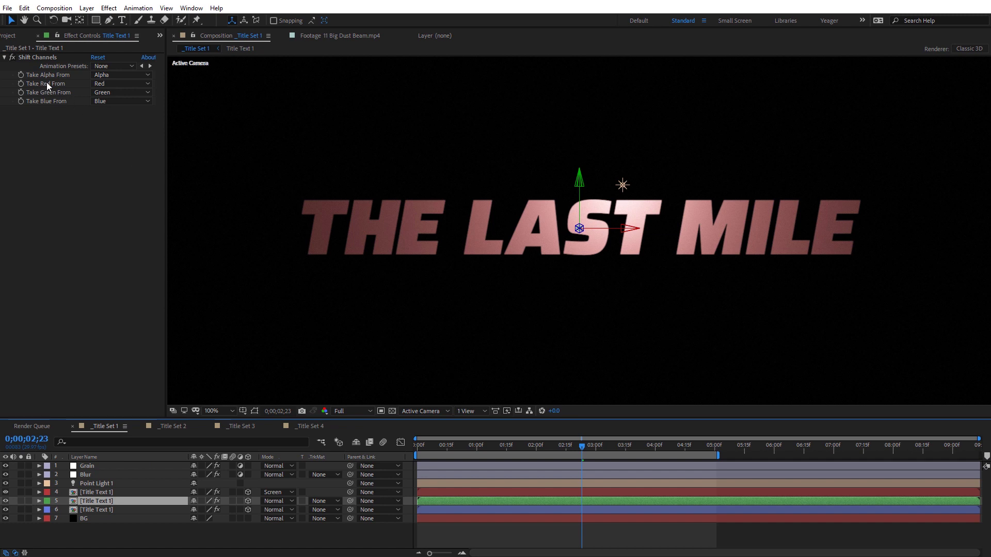
Set the second copy's Shift Channels Take Red and Take Blue to Full Off.
click(124, 84)
click(129, 195)
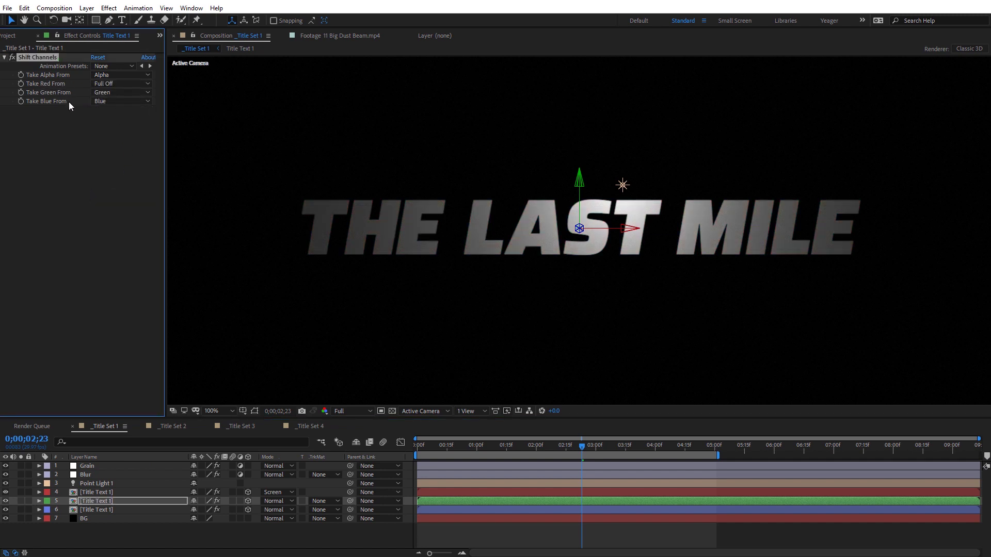
click(116, 102)
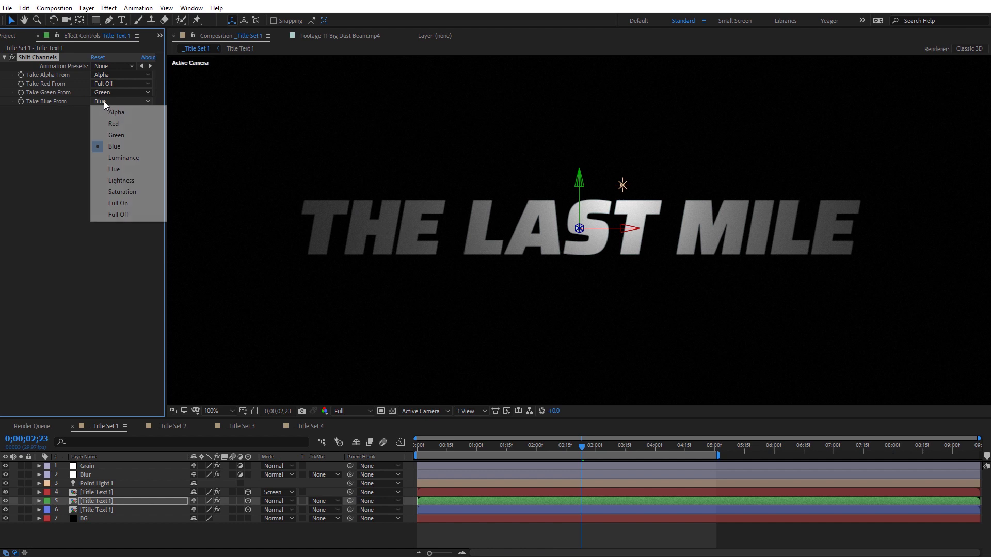
click(129, 215)
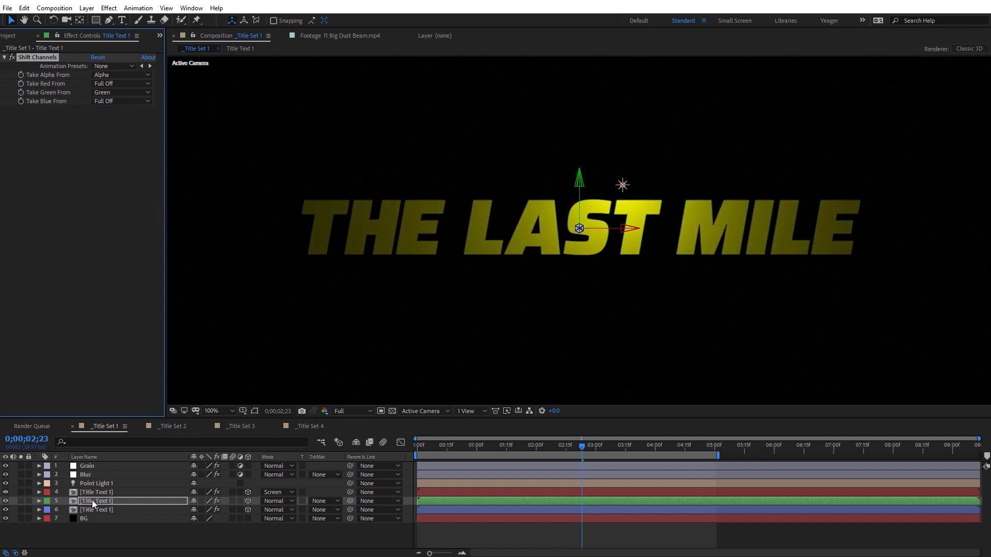
Change the green copy's blending mode to Screen.
click(278, 502)
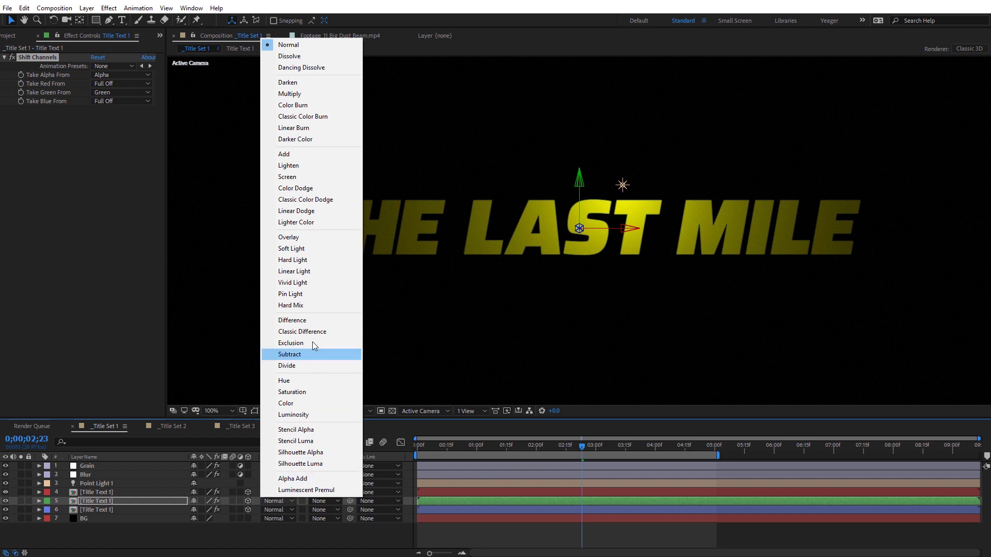
click(299, 178)
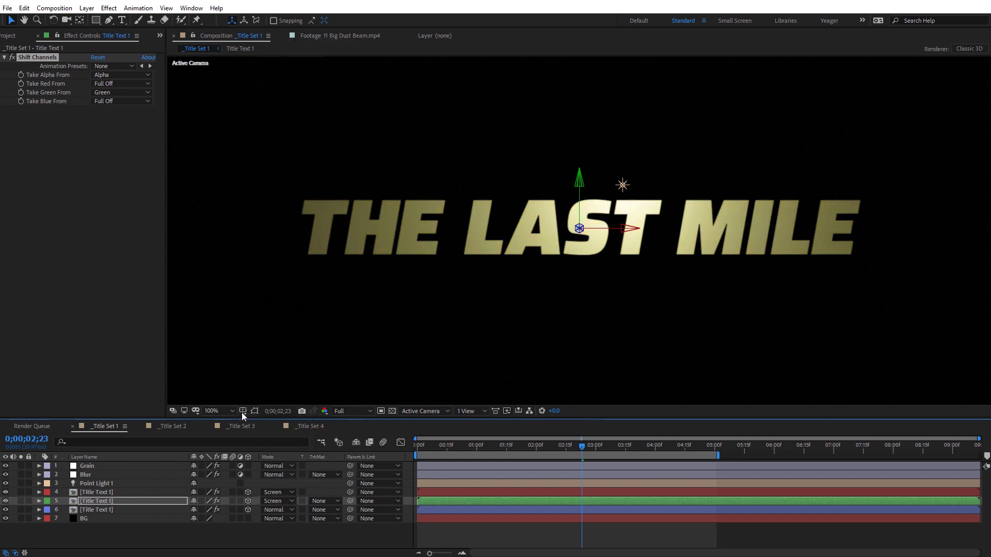
click(89, 510)
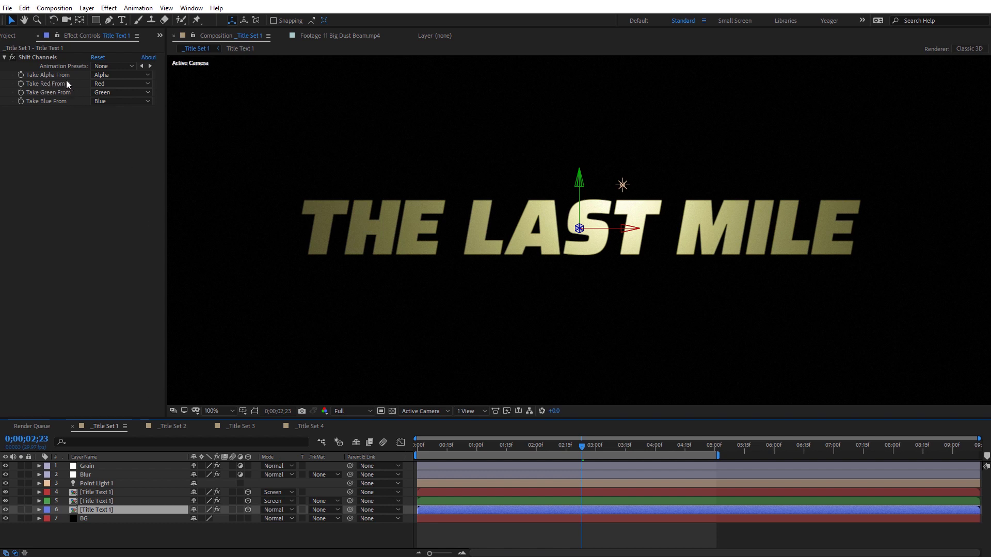
Set layer 6's Shift Channels Take Red and Take Green to Full Off, leaving only blue.
click(106, 88)
click(128, 199)
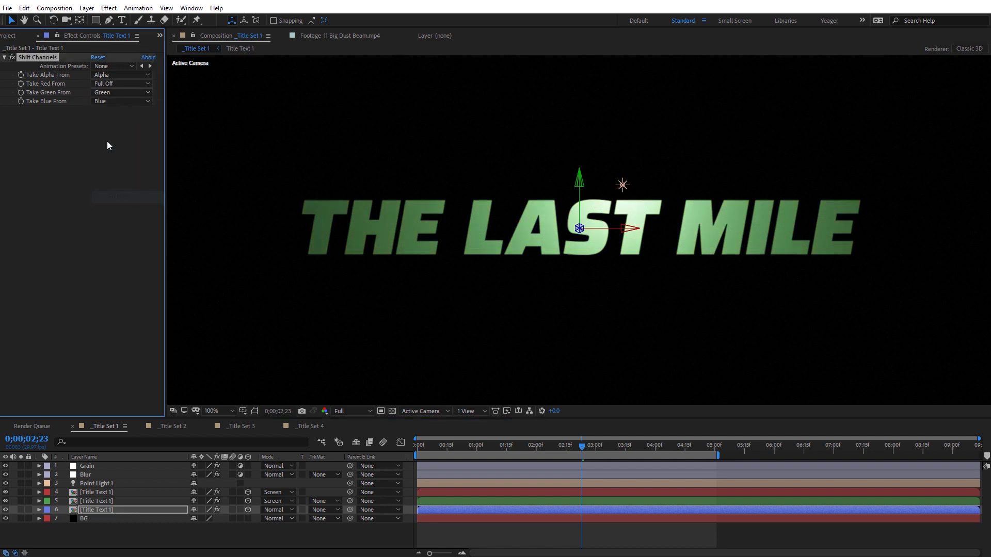
click(111, 92)
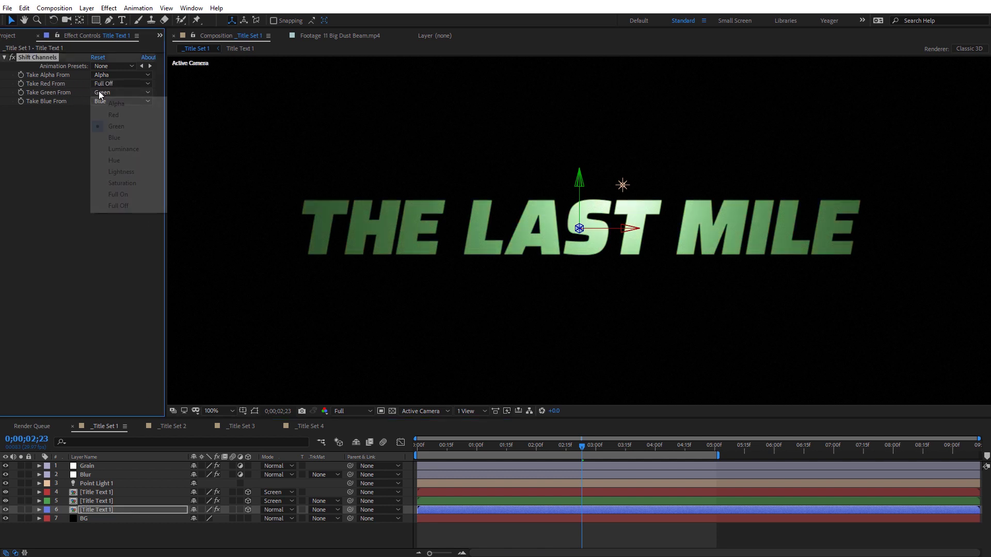
click(126, 202)
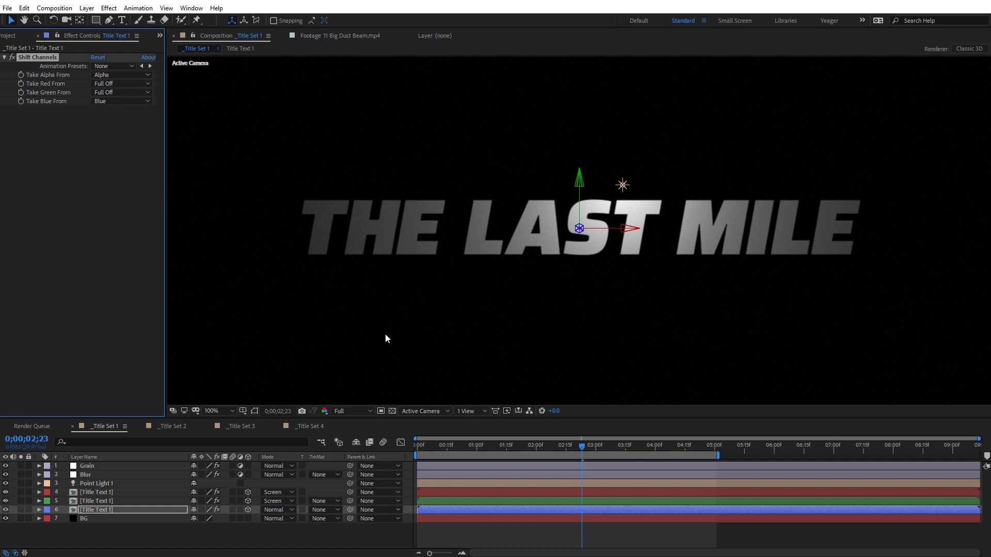
click(82, 493)
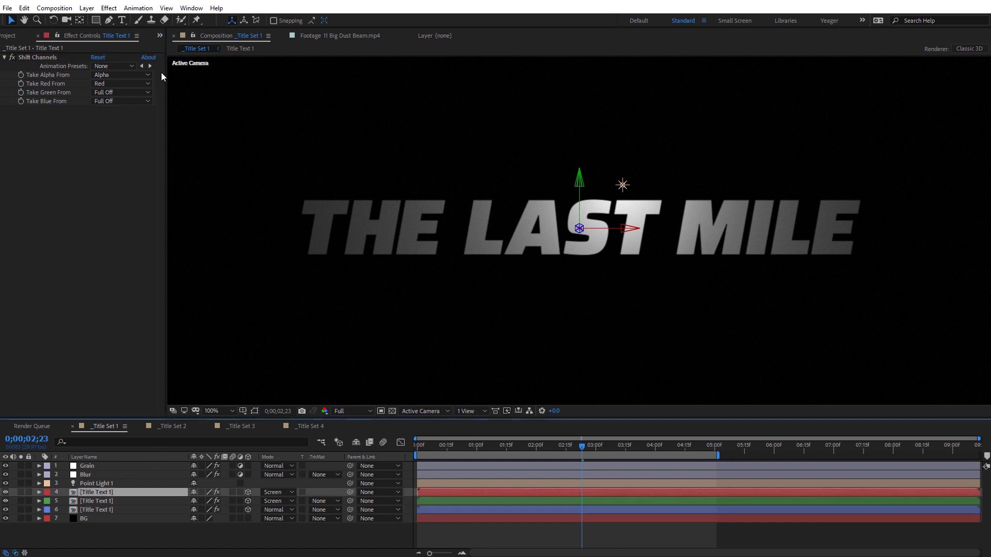
Apply Distort > Optics Compensation to the red title copy.
click(108, 7)
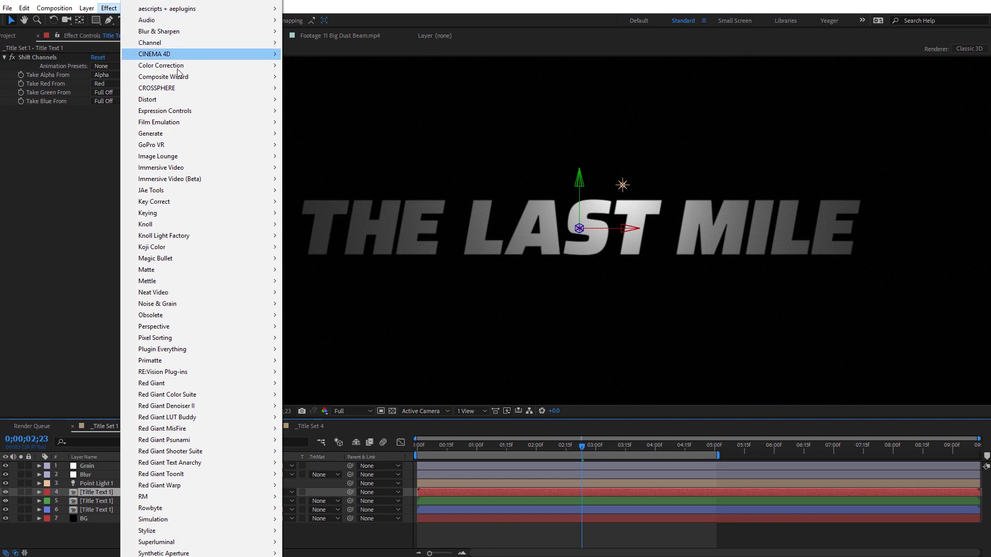
mouse_move(194, 99)
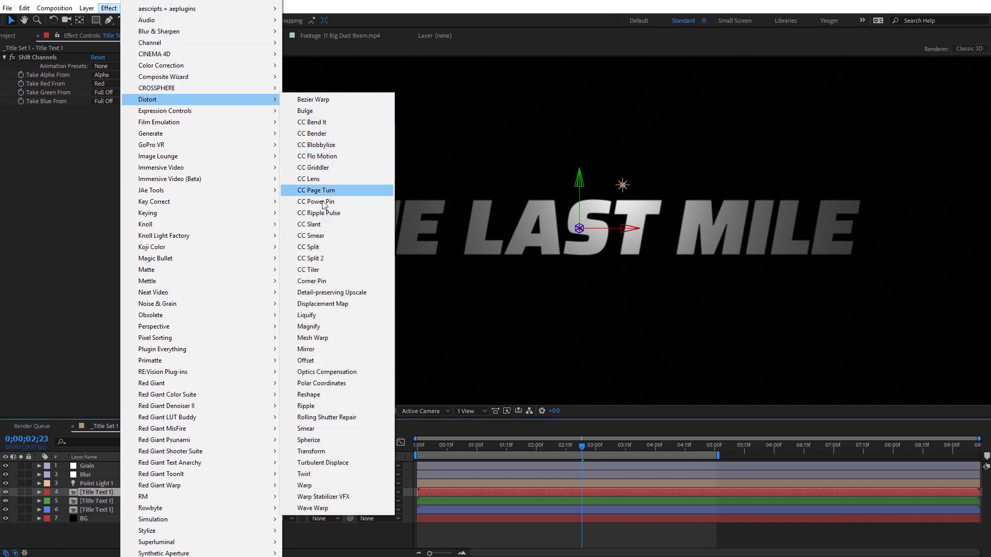
click(321, 373)
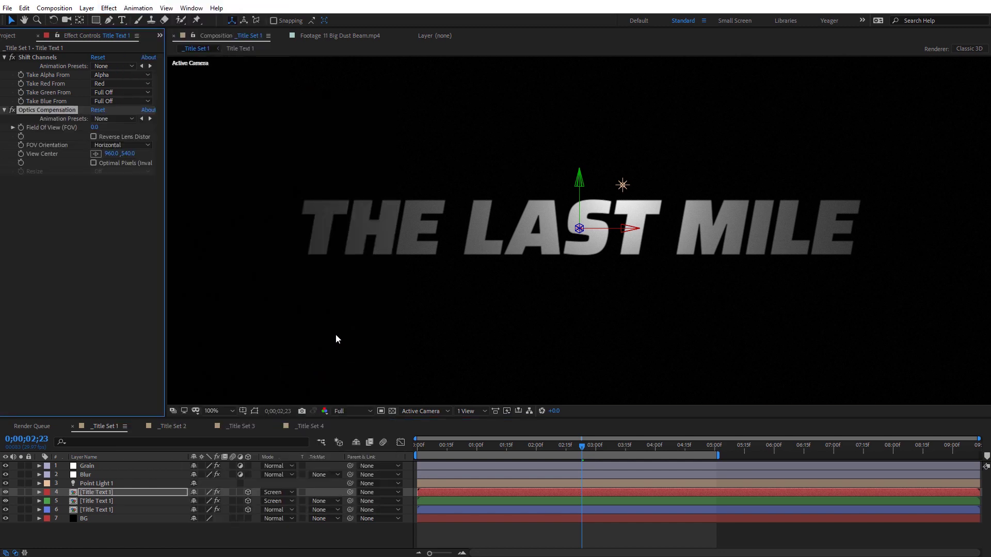
key(period)
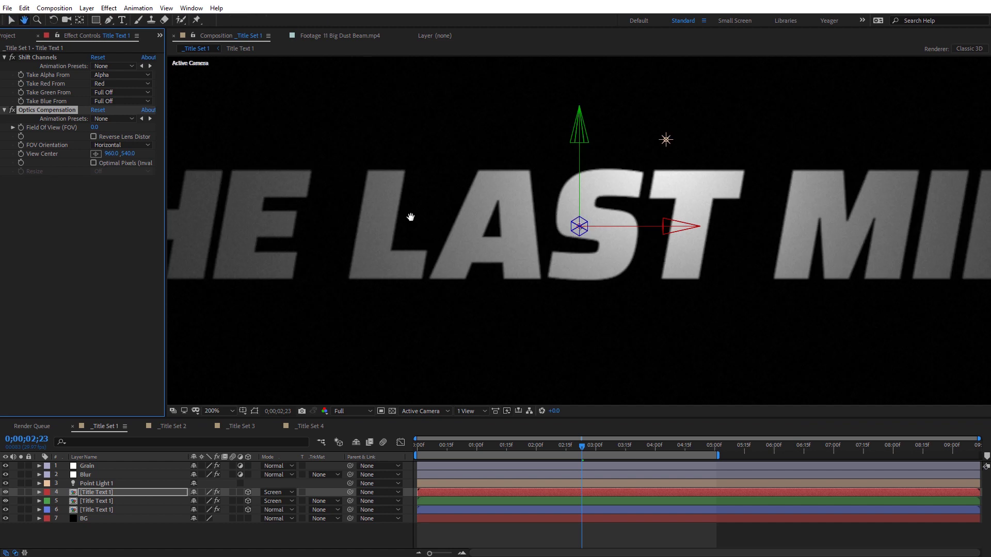
drag(409, 217, 647, 215)
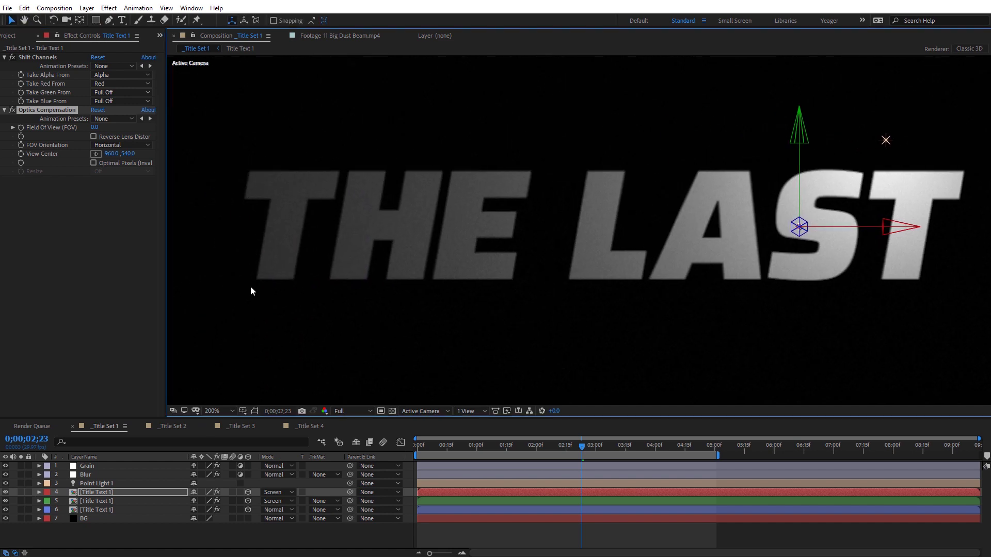
Enable Reverse Lens Distortion and push Field Of View up to about 90.5.
click(94, 137)
key(comma)
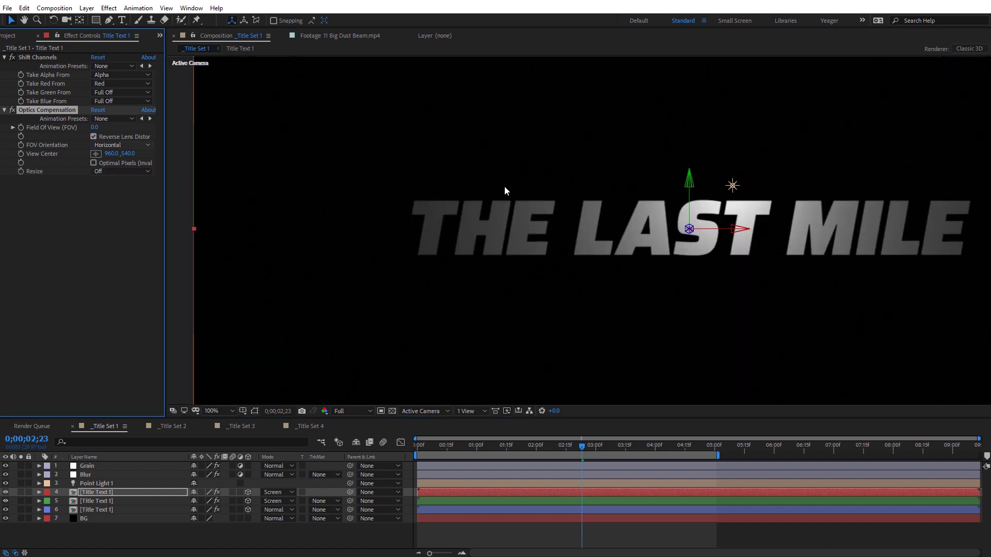
drag(95, 127, 296, 144)
key(period)
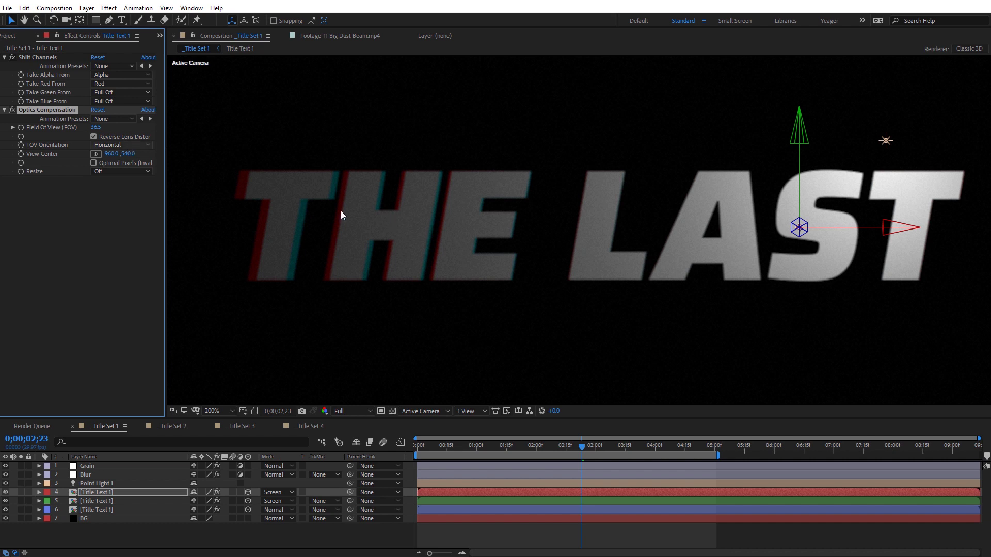
key(comma)
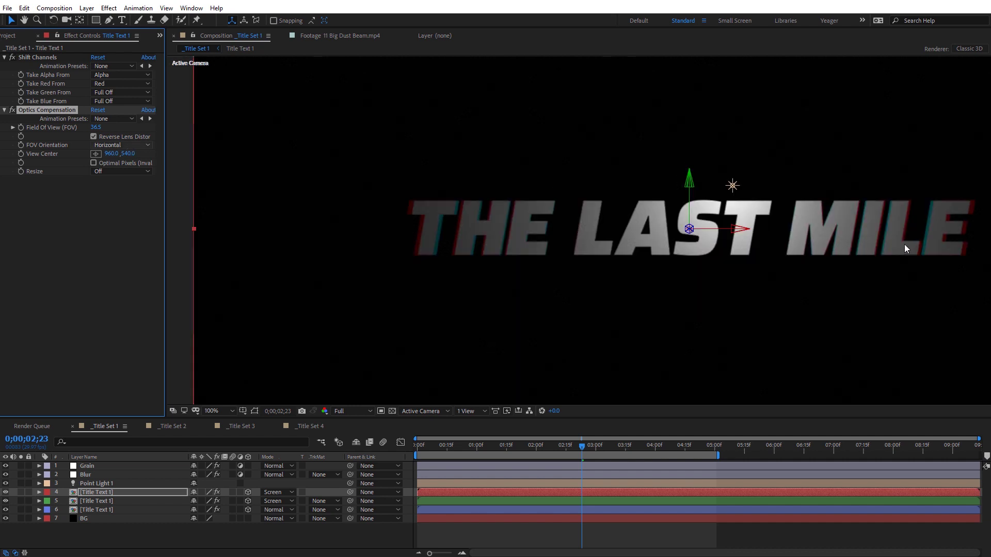
key(h)
drag(879, 243, 770, 250)
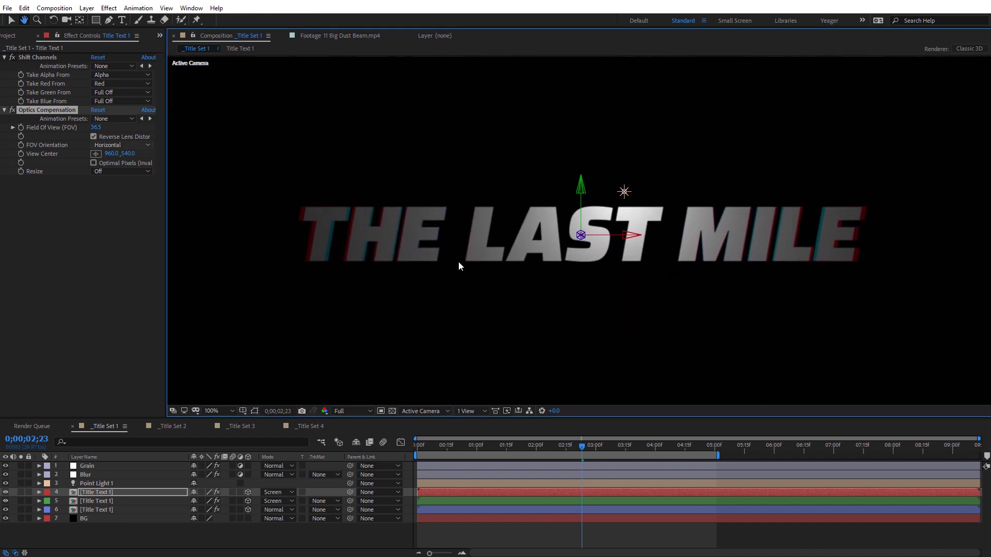
key(v)
drag(95, 127, 327, 205)
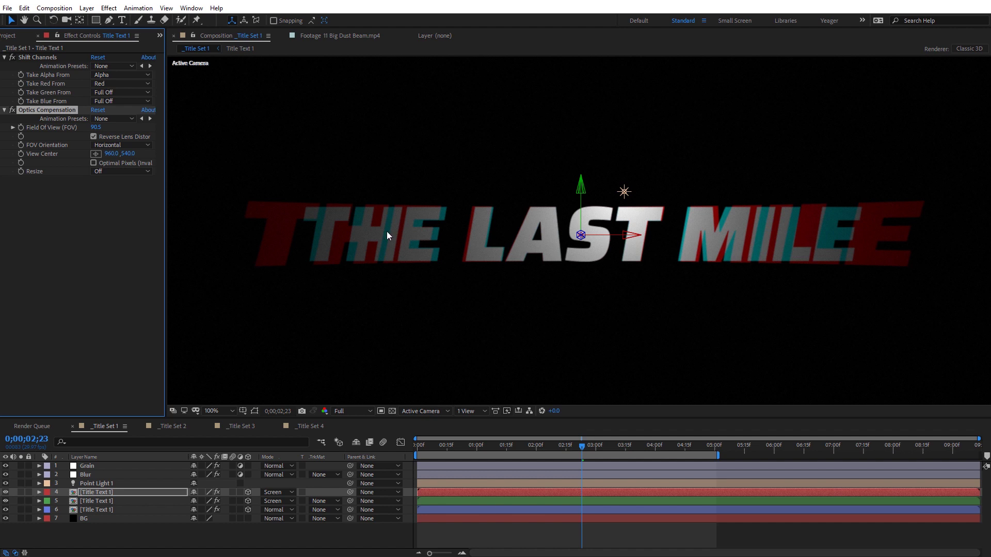
Lower the red copy's Optics Compensation Field Of View to exactly 20.
drag(95, 127, 54, 128)
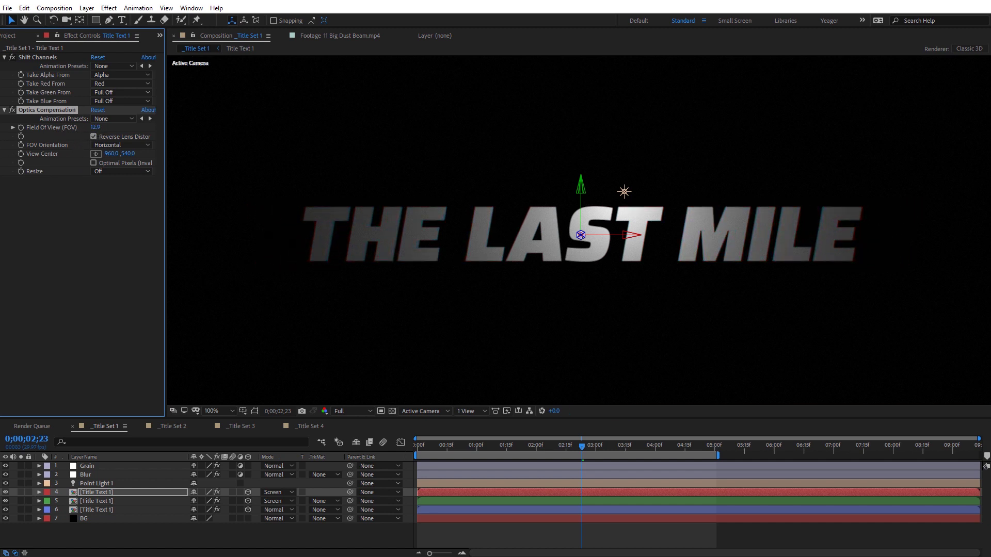
scroll(386, 237, up, 2)
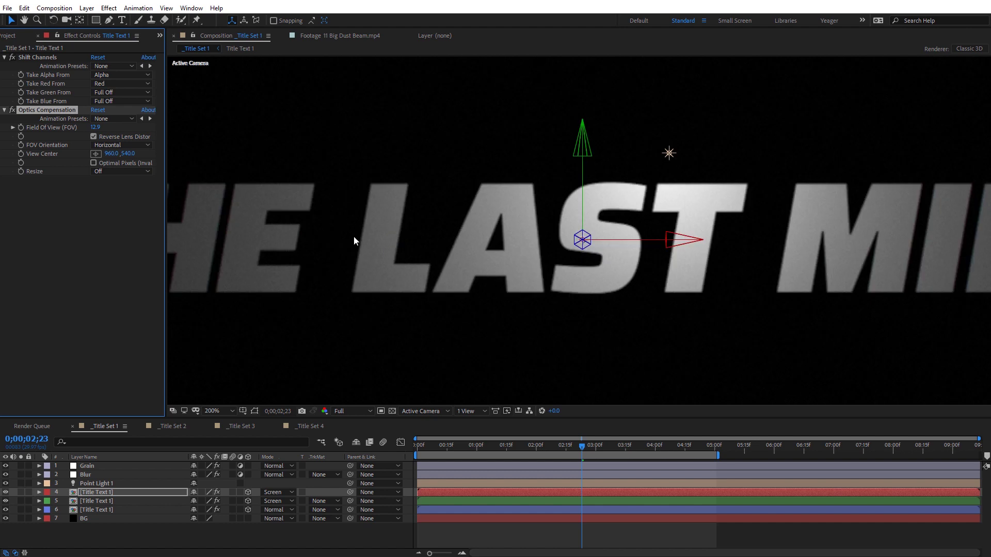
drag(354, 239, 544, 232)
scroll(474, 225, up, 1)
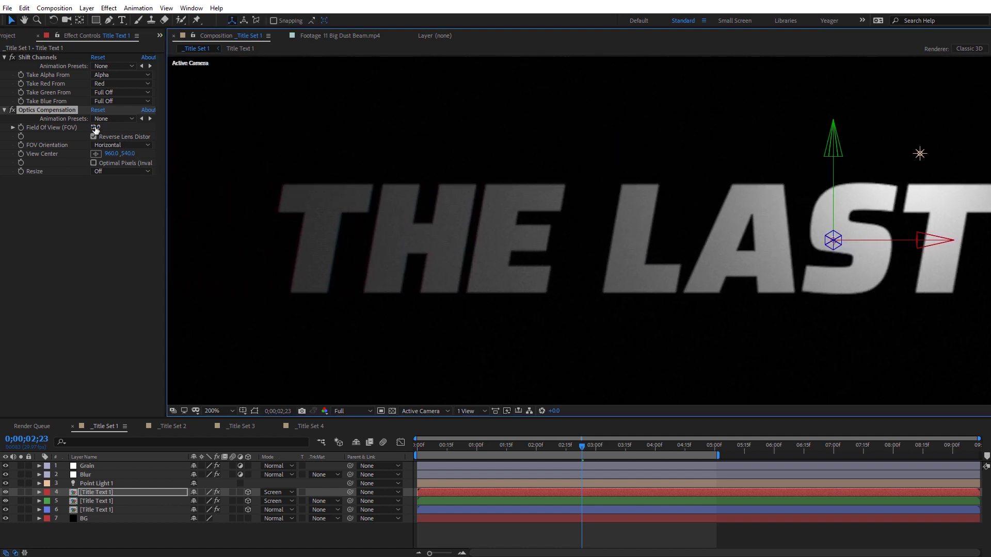
drag(94, 127, 118, 127)
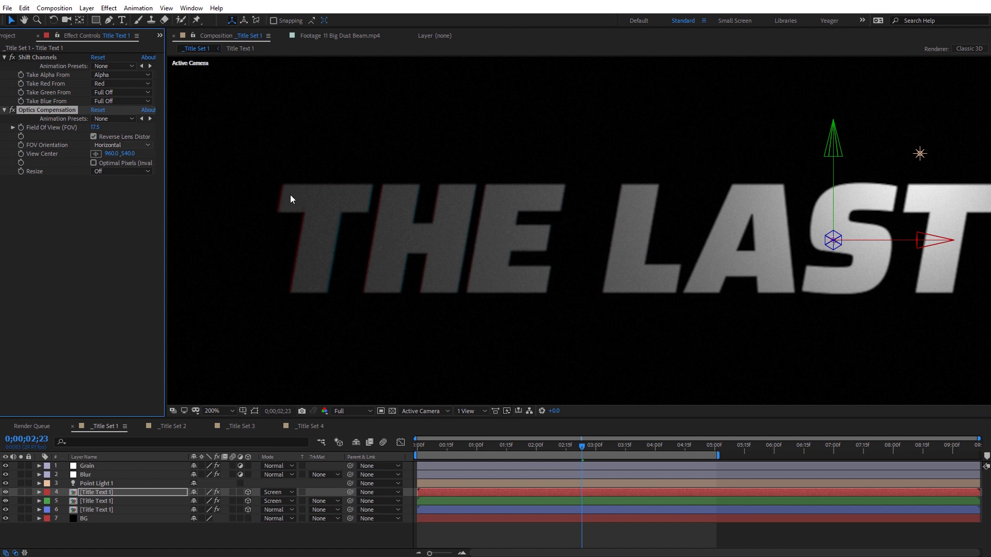
click(97, 127)
text(20)
key(Return)
key(comma)
drag(885, 254, 741, 255)
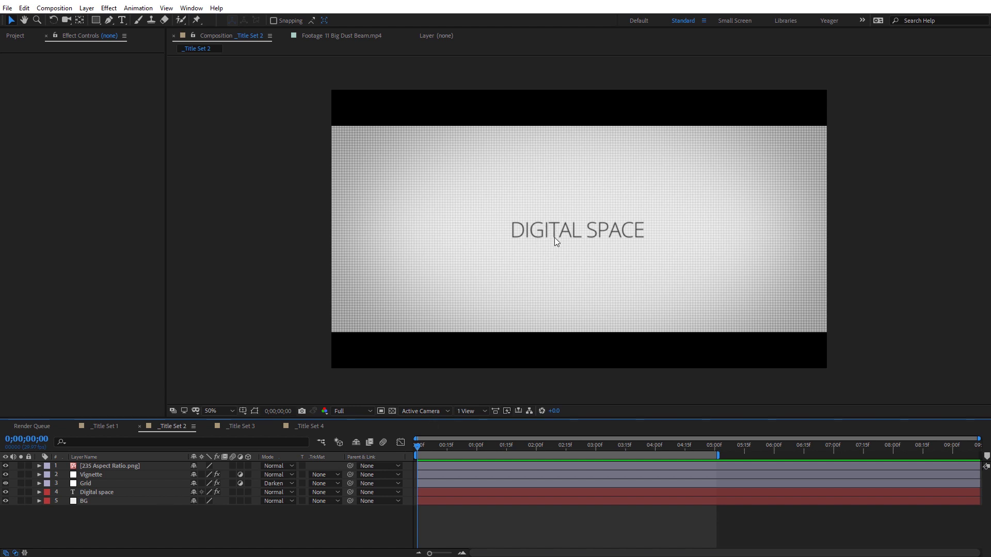
Add a Tracking animator (Animator 1) to the Digital space text layer.
click(92, 493)
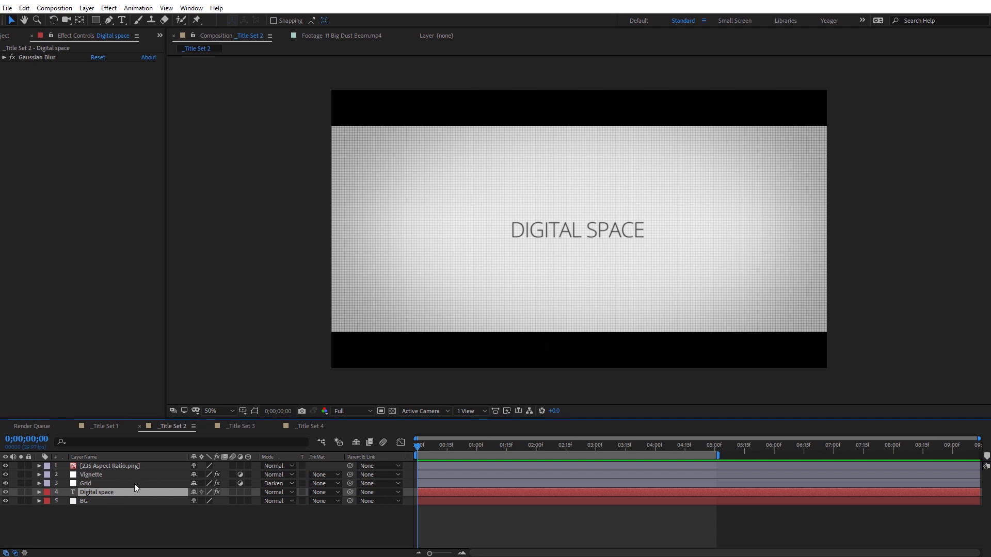
click(39, 492)
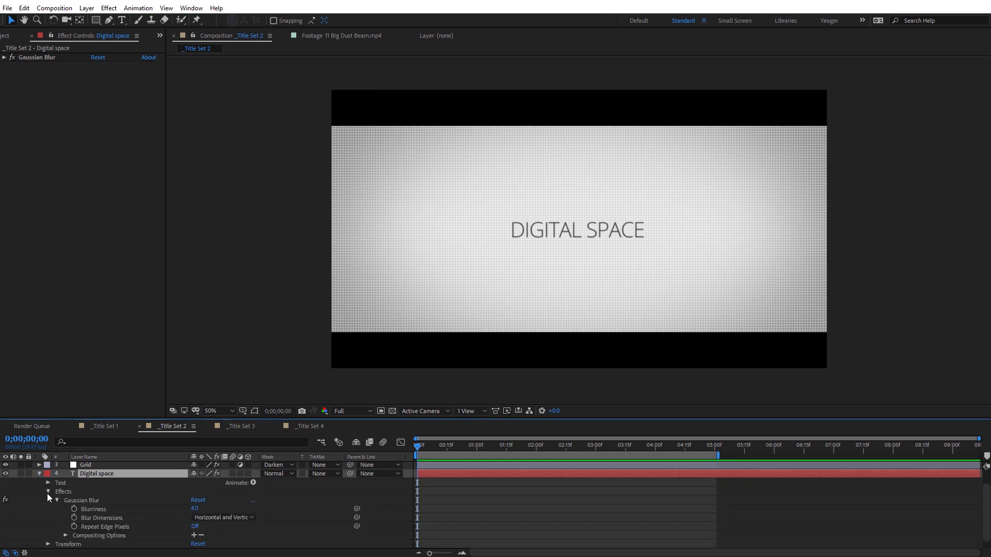
click(48, 492)
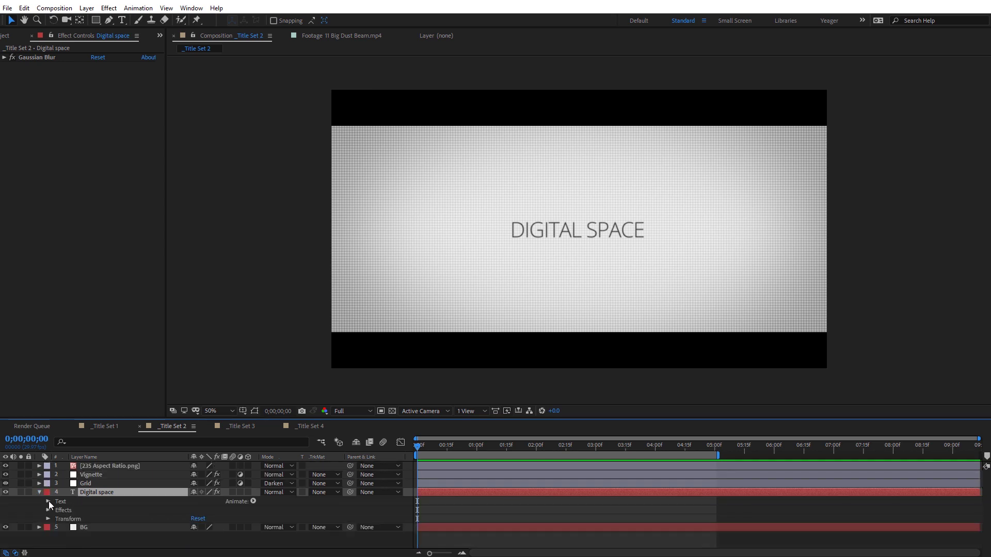
click(49, 501)
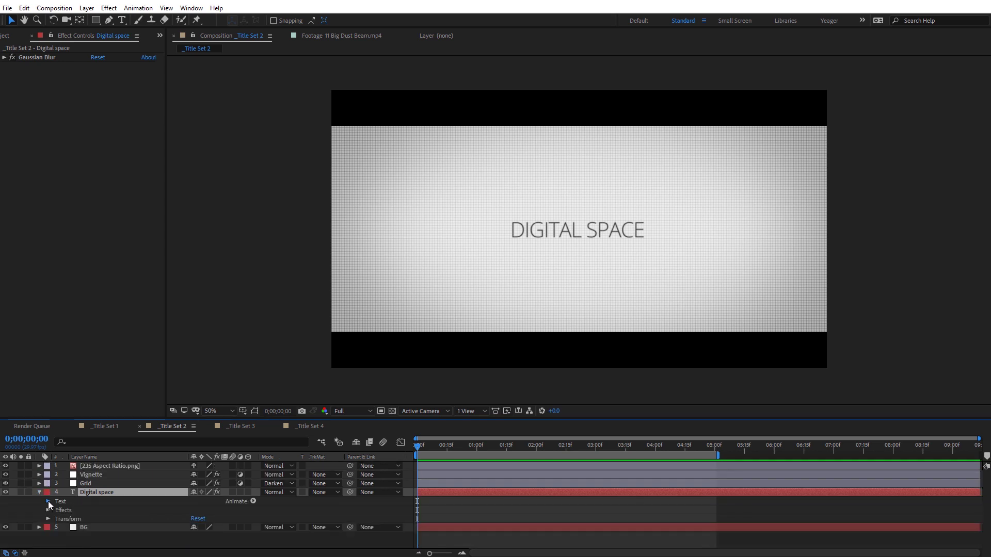
click(253, 501)
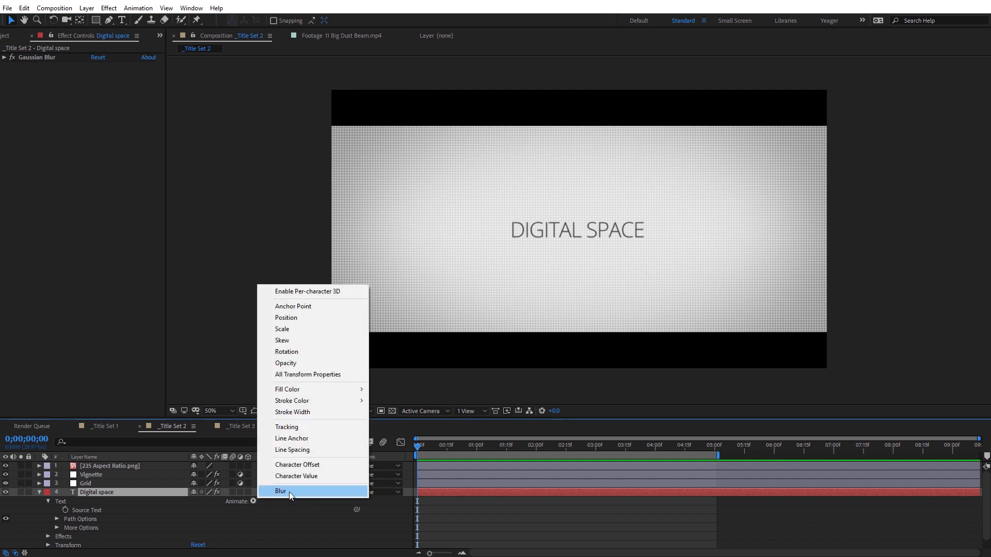
click(308, 426)
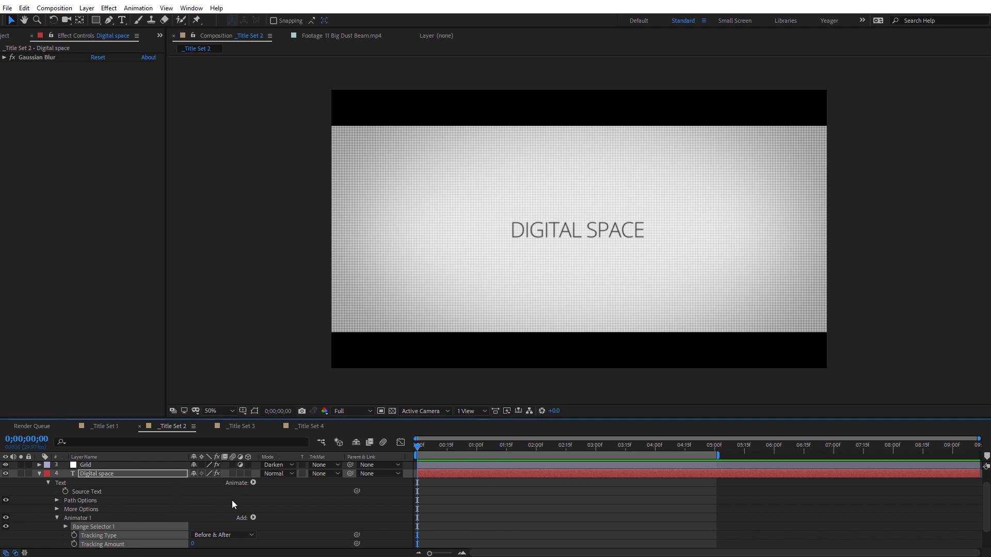
Keyframe Tracking Amount from 0 at the start to 56 at 5:00, then preview.
scroll(196, 492, down, 1)
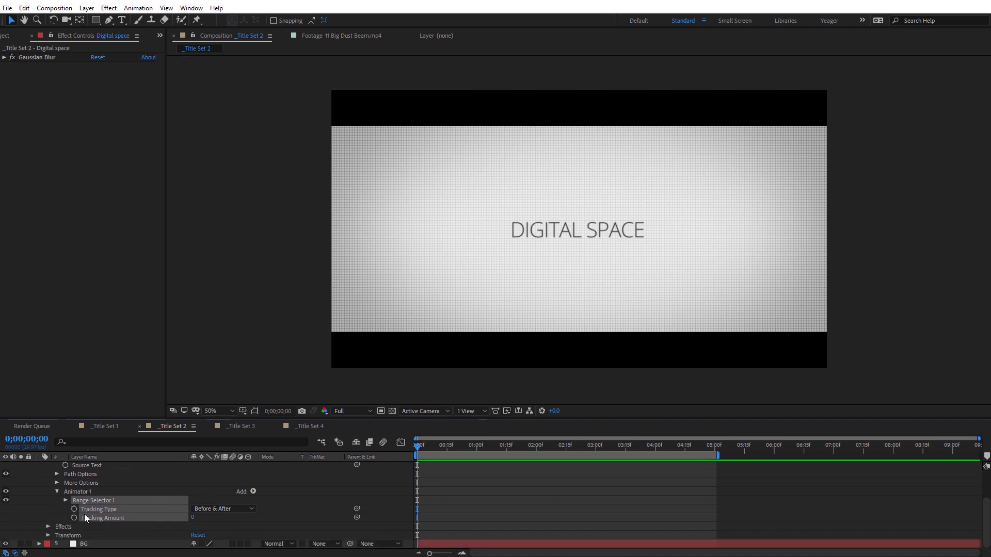
mouse_move(192, 518)
mouse_down()
mouse_move(226, 518)
mouse_move(216, 518)
mouse_up()
click(205, 518)
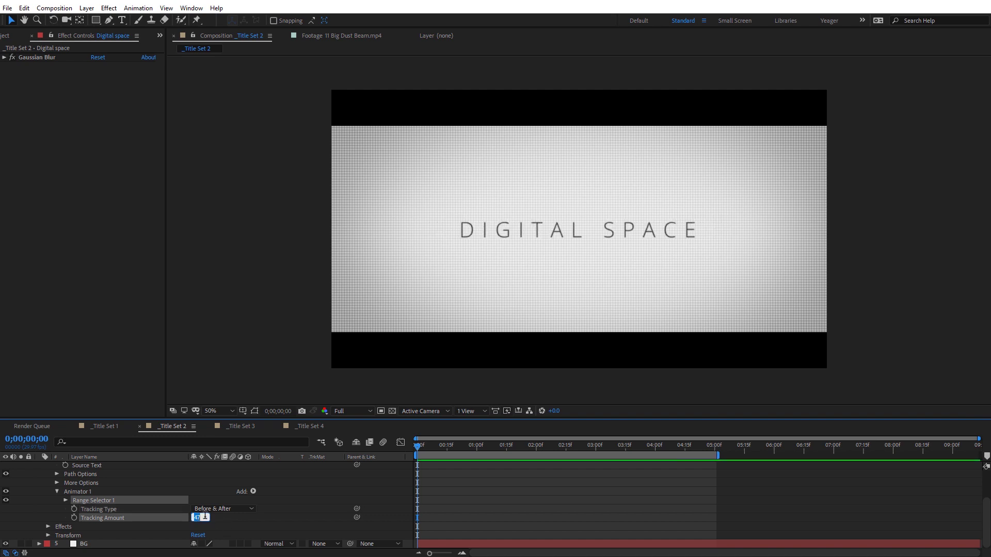
key(space)
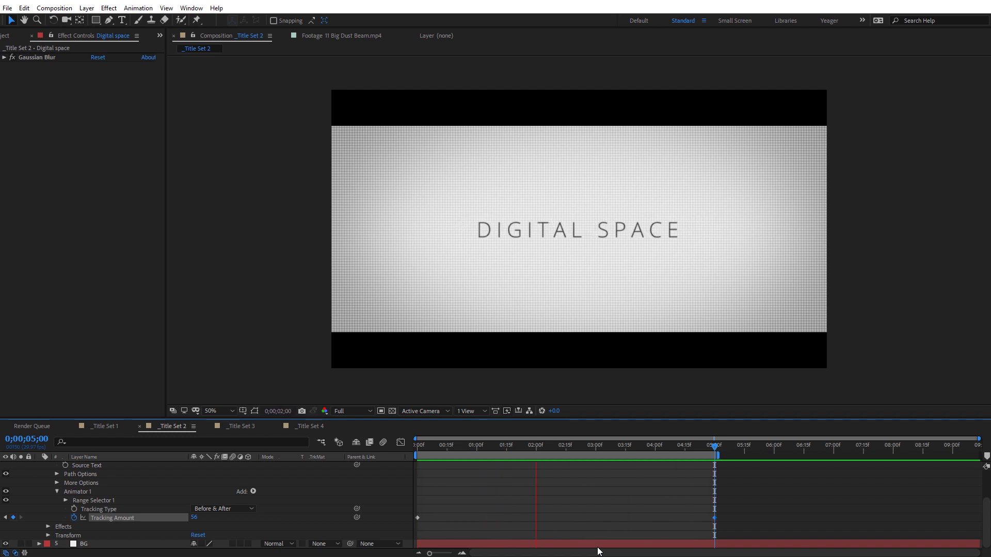
key(u)
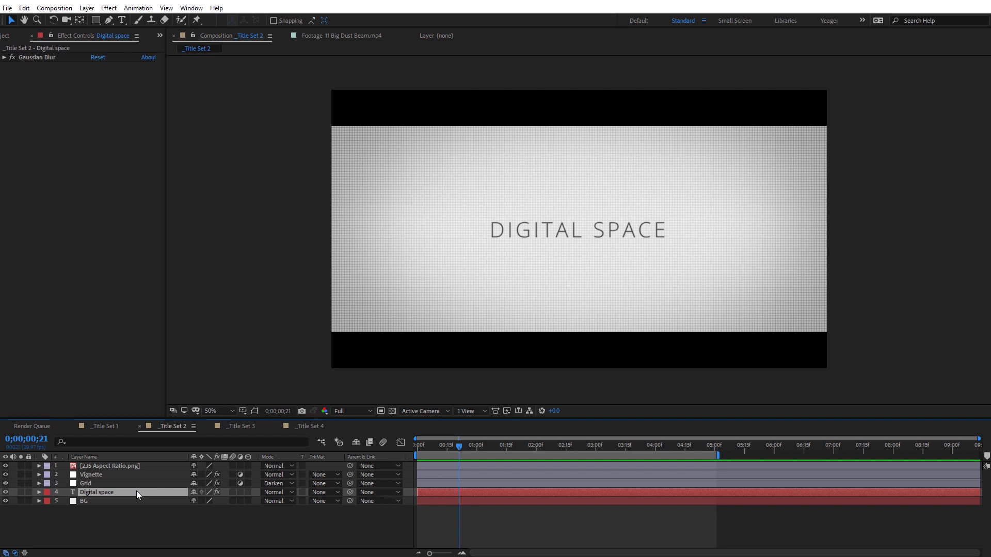
Create a new adjustment layer and name it Optics.
right_click(276, 255)
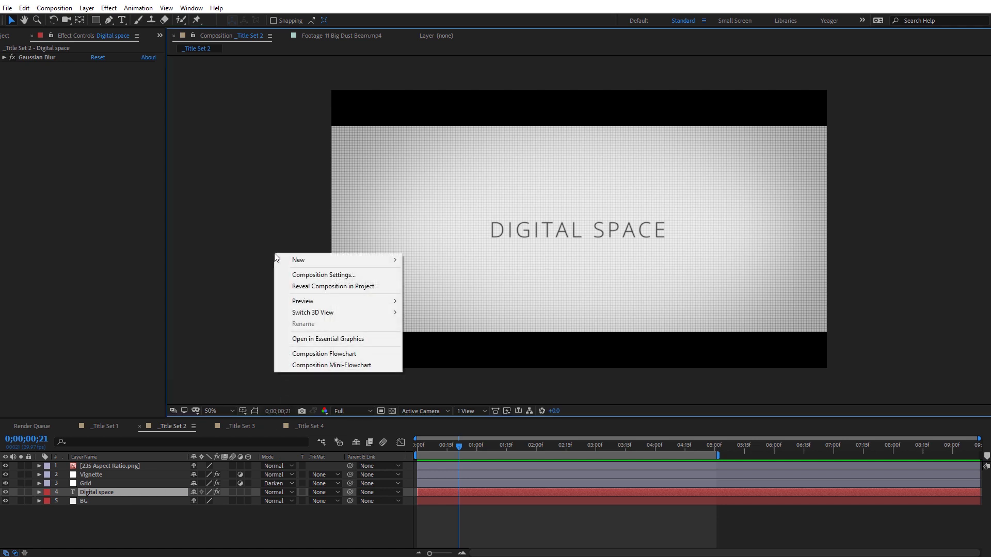
mouse_move(290, 258)
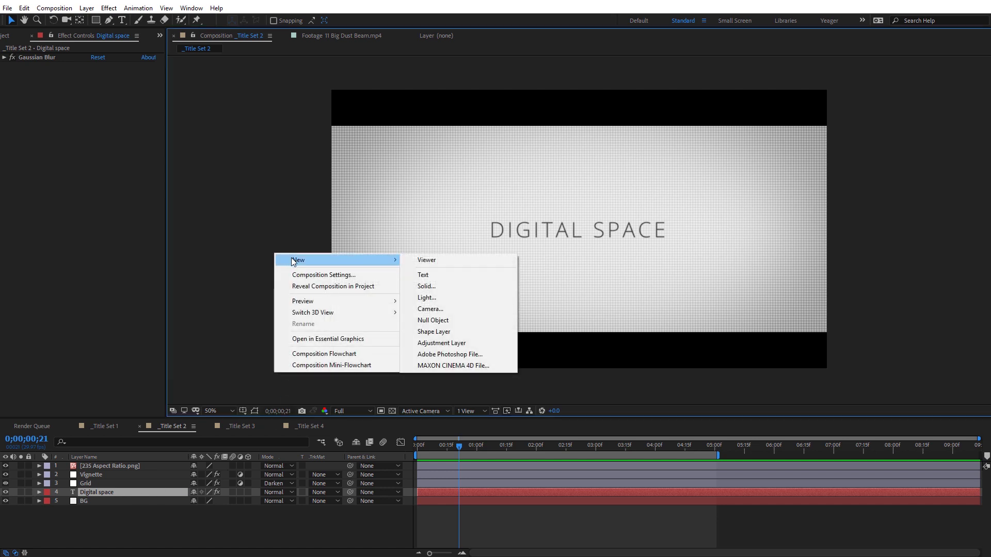
click(450, 341)
click(131, 493)
key(Return)
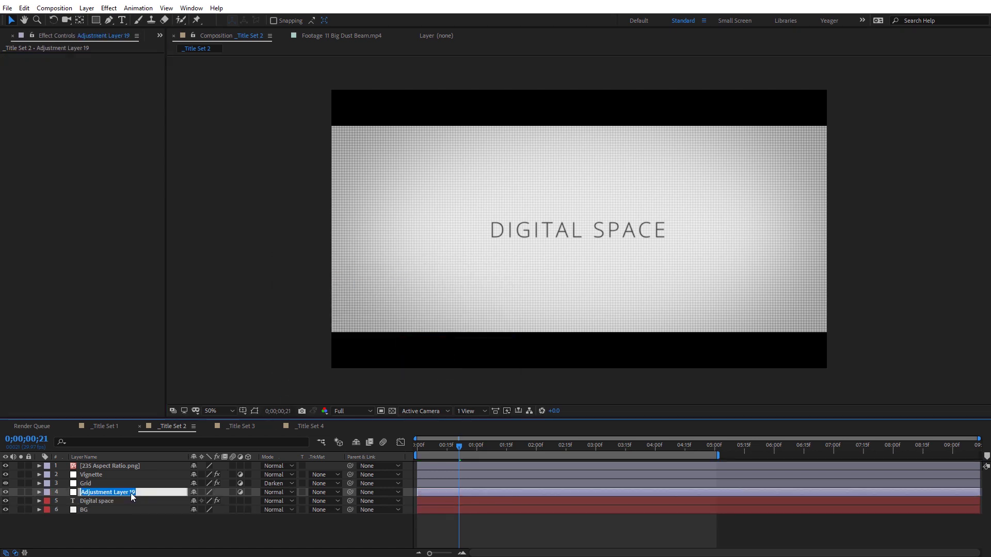
text(Optics)
key(Return)
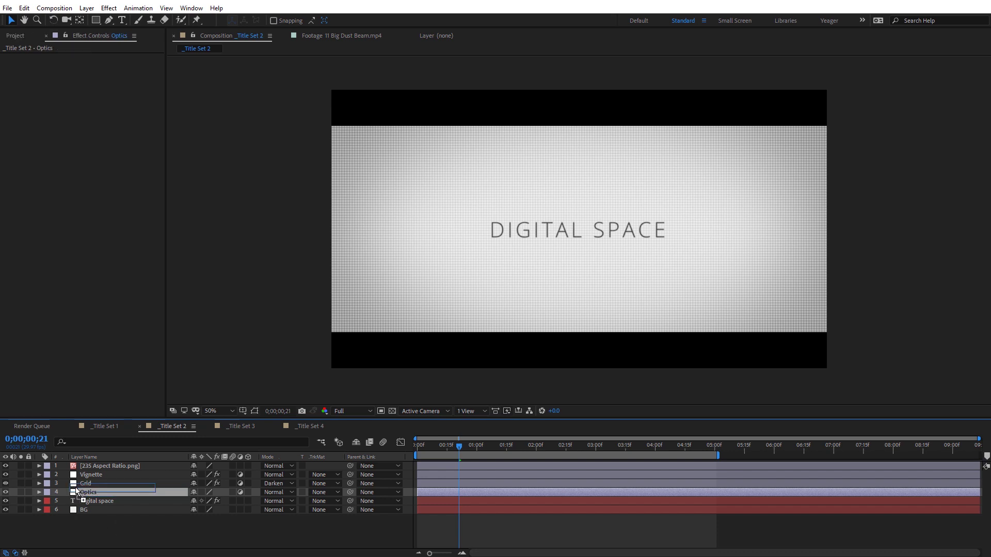
Move the Optics layer directly above Grid and check the animation.
drag(84, 494, 88, 481)
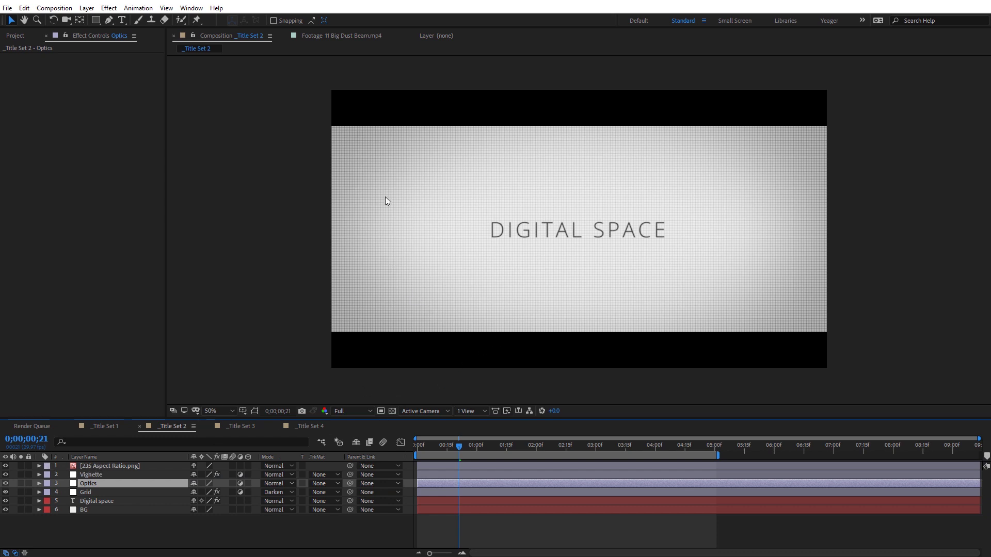
key(period)
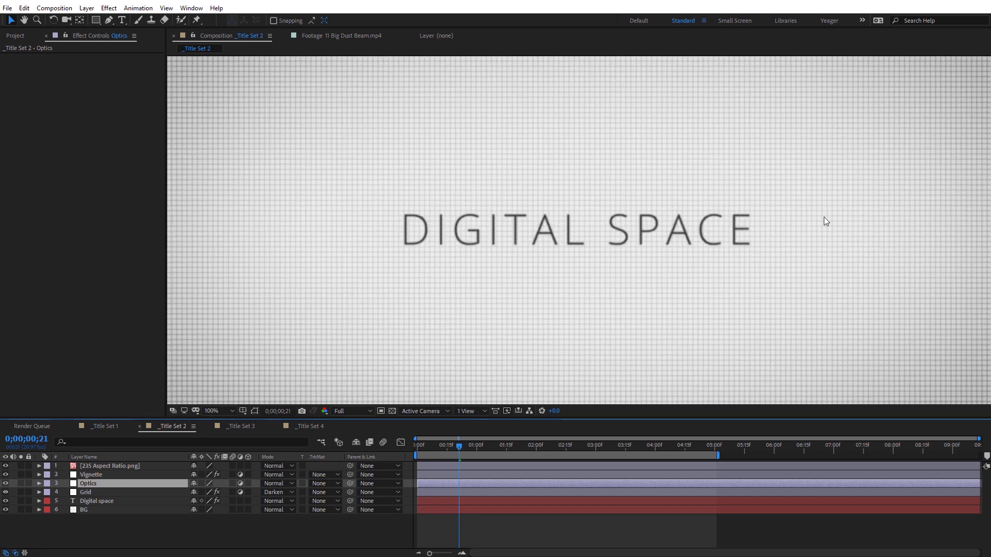
key(comma)
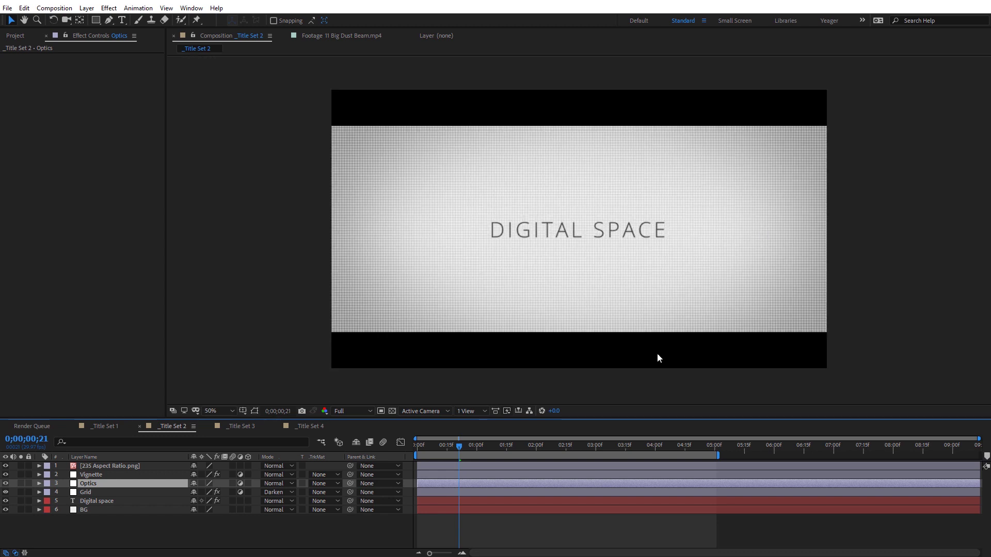
drag(467, 448, 414, 446)
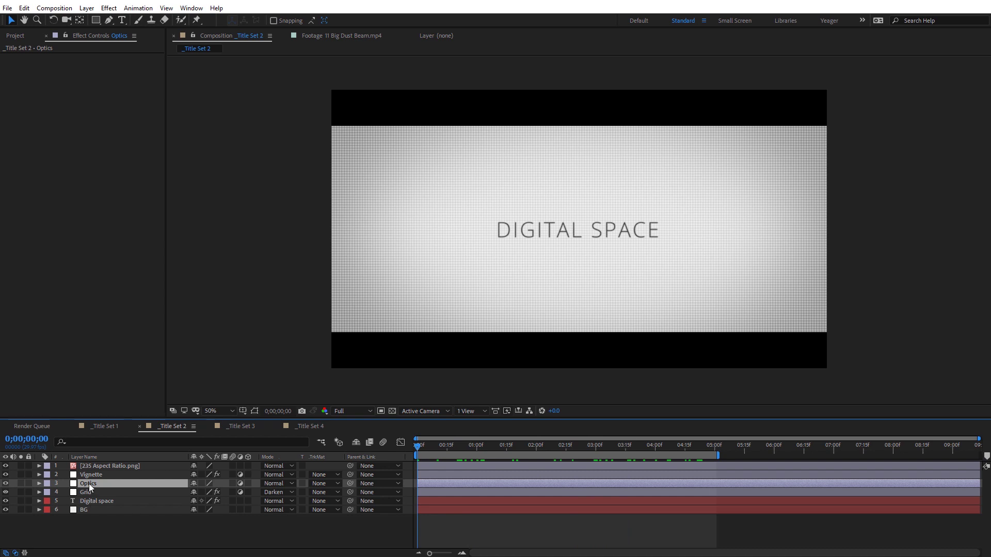
Apply Optics Compensation with Reverse Lens Distortion to the Optics layer.
click(109, 8)
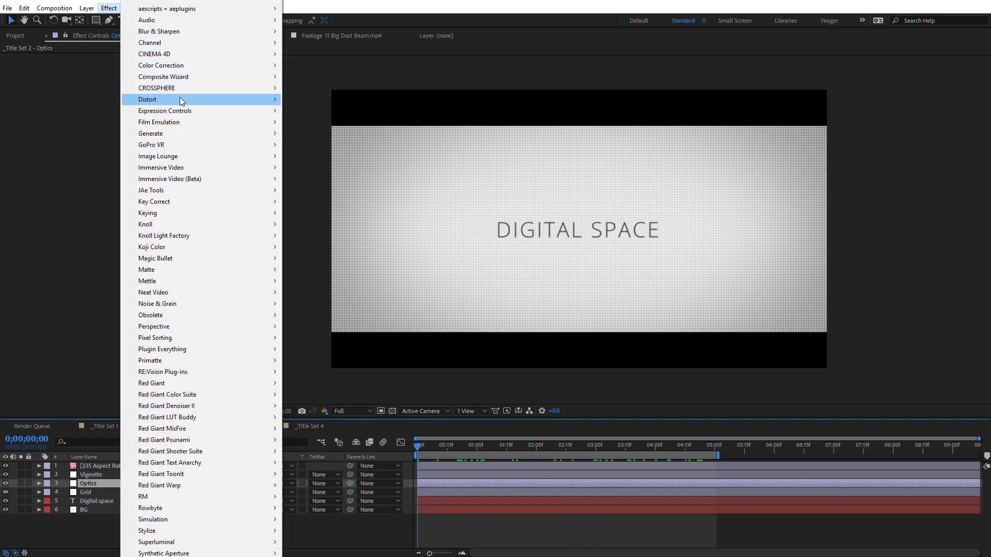
mouse_move(179, 98)
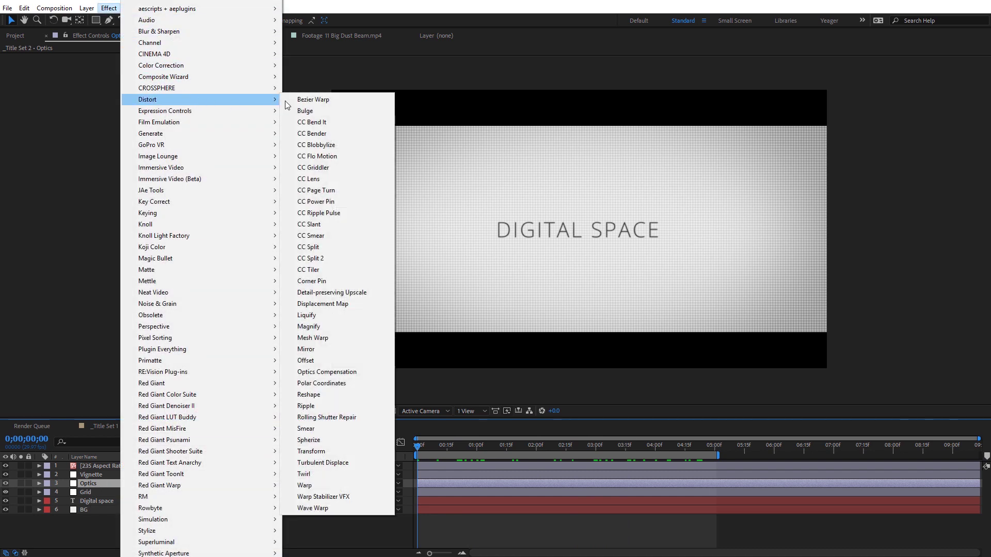
click(320, 372)
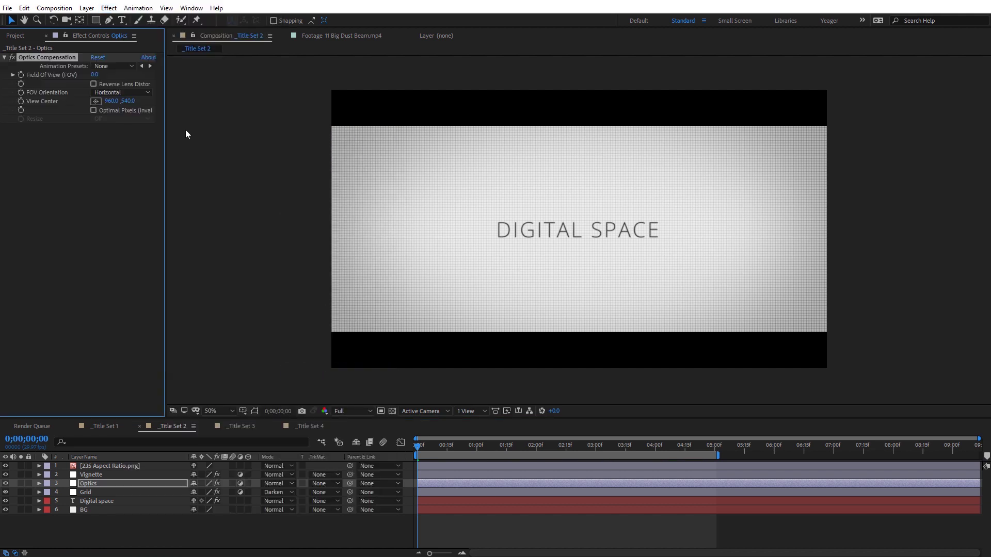
click(93, 84)
Keyframe Field Of View, rising to 85.7 later in the timeline.
drag(133, 74, 525, 101)
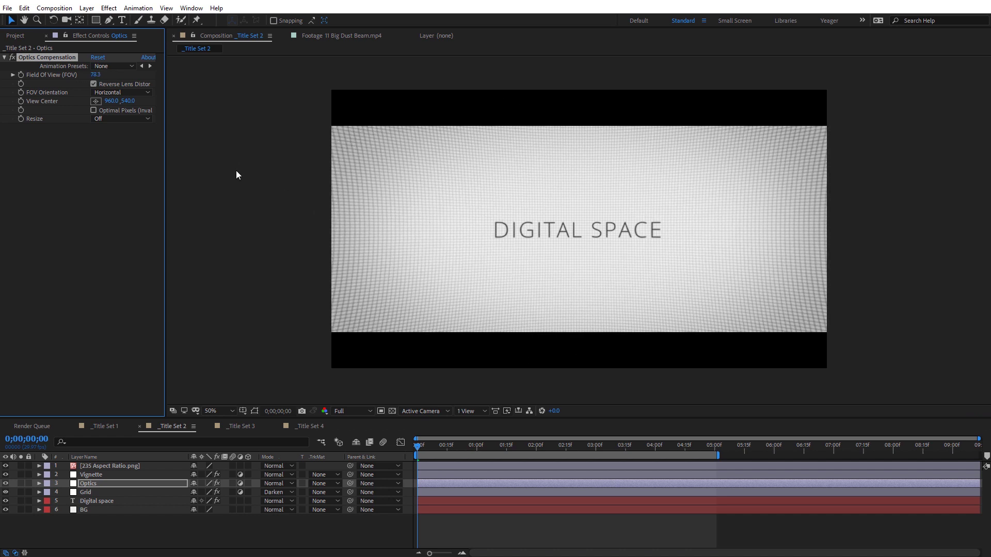
click(21, 74)
drag(414, 446, 714, 478)
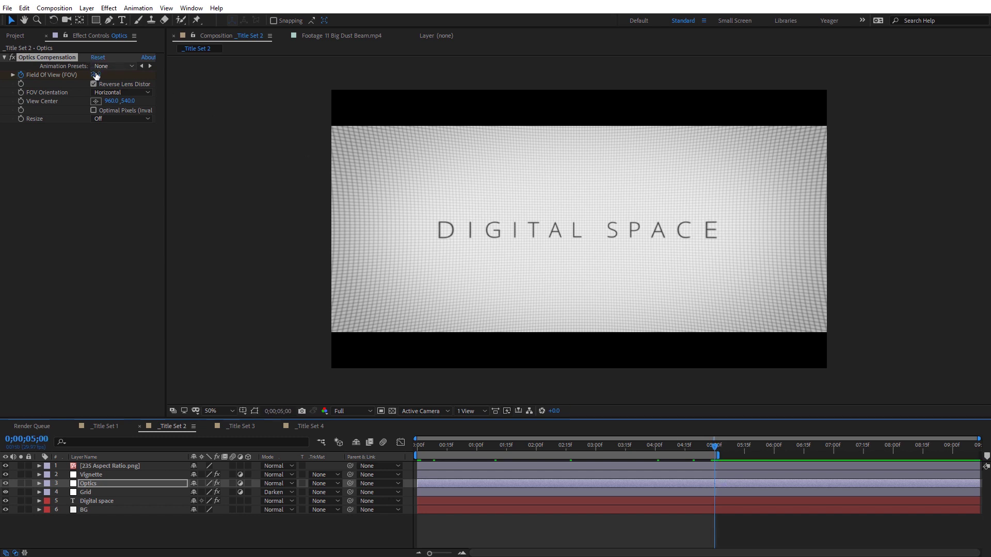
drag(96, 75, 150, 76)
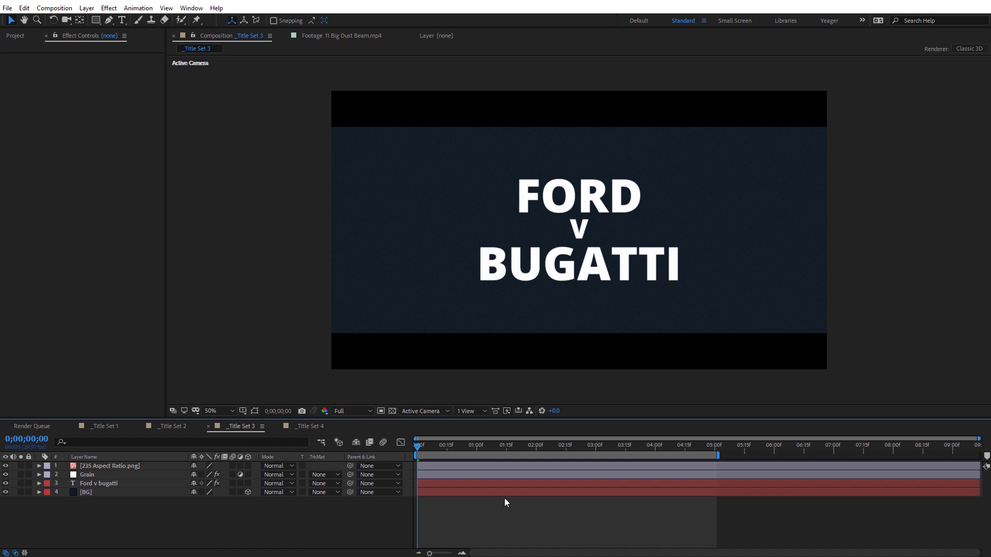
Select the BG layer and call up the new-layer menu in the FORD v BUGATTI viewer.
click(91, 492)
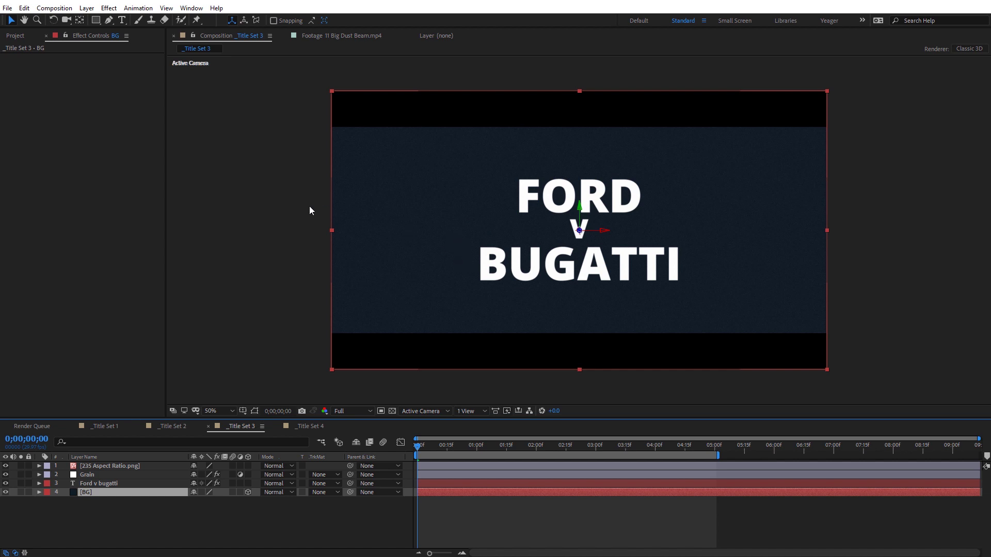
right_click(267, 204)
Add a new light layer with Light Type set to Spot.
mouse_move(328, 213)
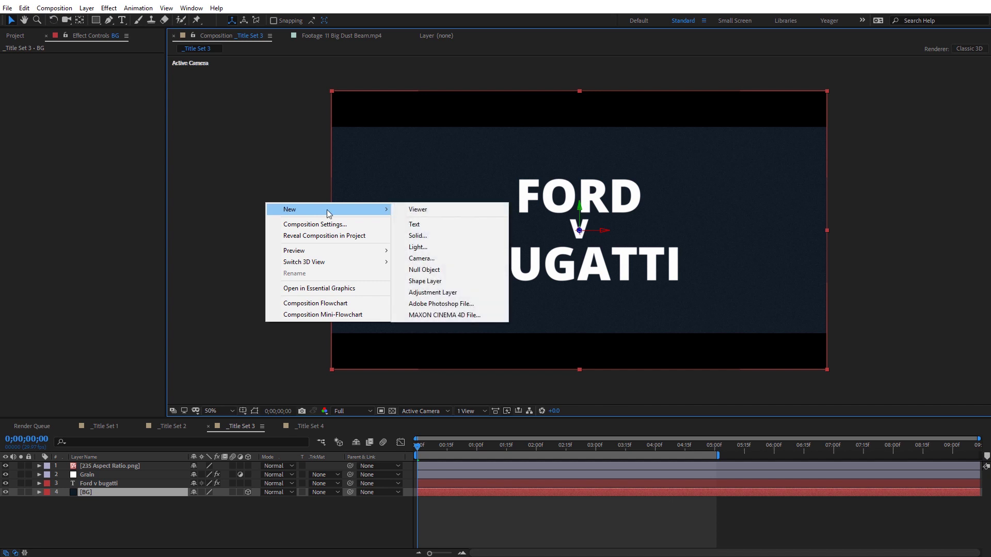
click(432, 246)
click(438, 207)
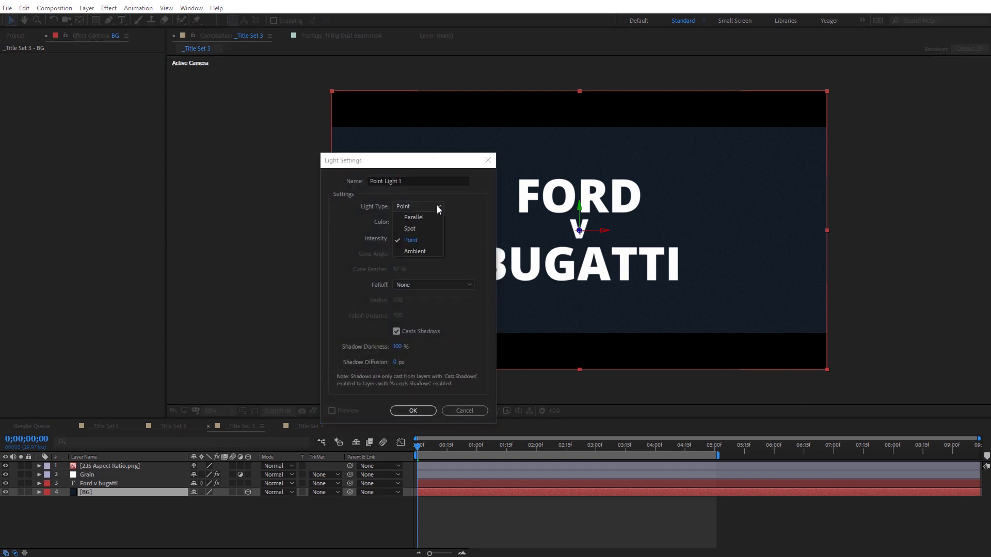
click(428, 230)
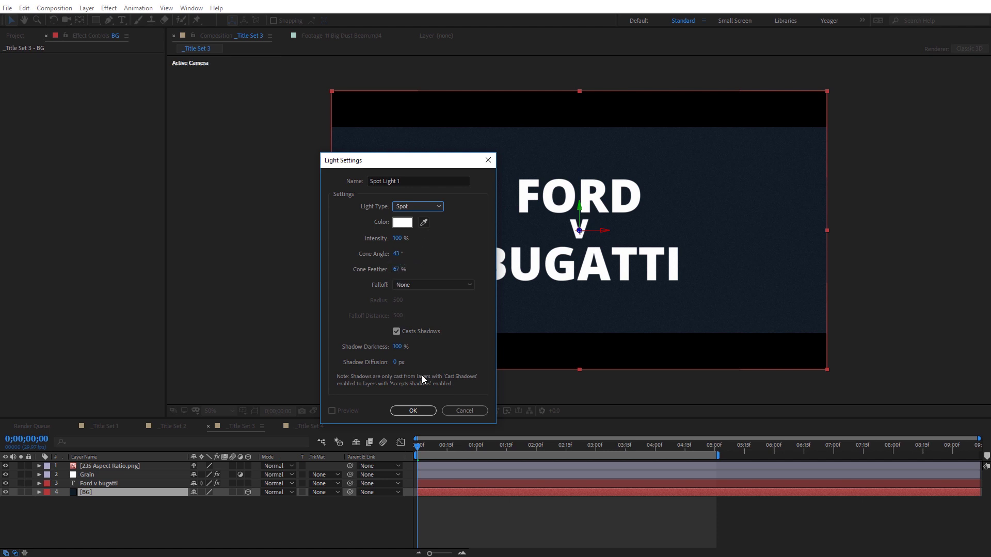
click(413, 411)
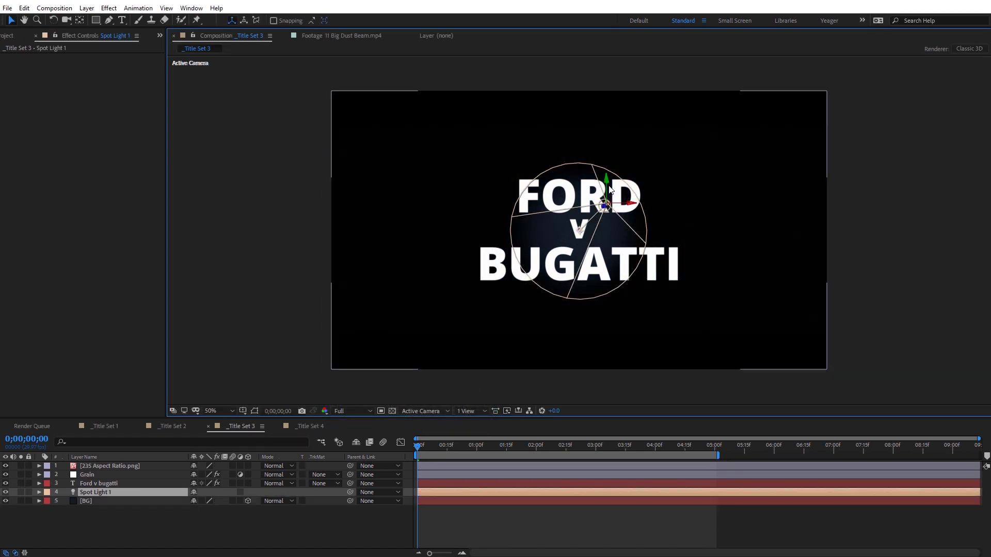
Raise Spot Light 1 above the title and aim its point of interest down onto it.
drag(612, 189, 621, 78)
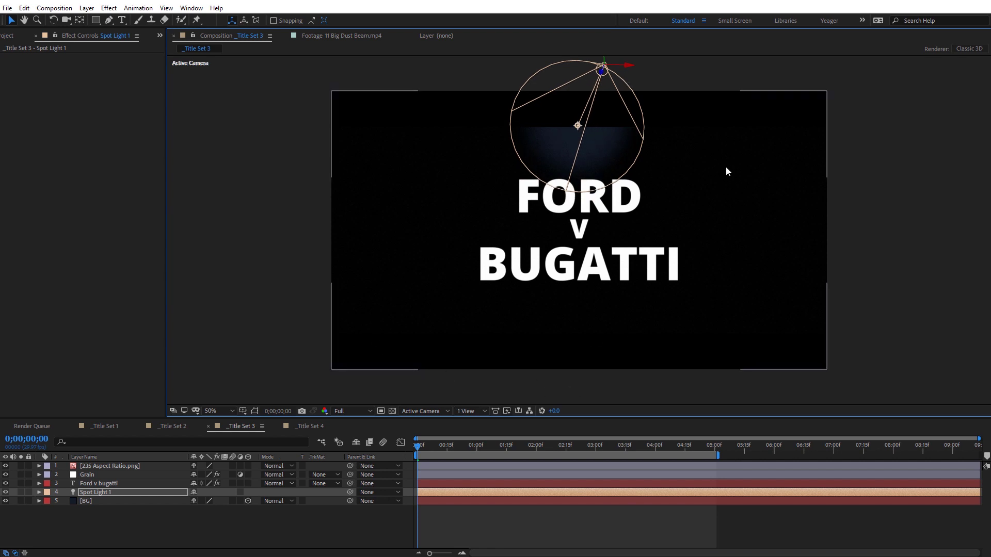
drag(577, 125, 572, 206)
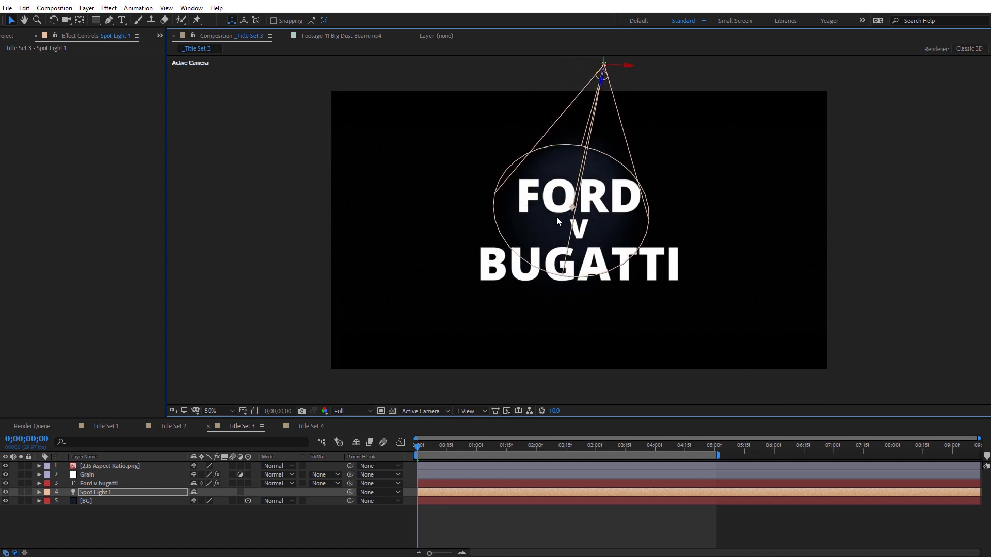
key(a)
key(a)
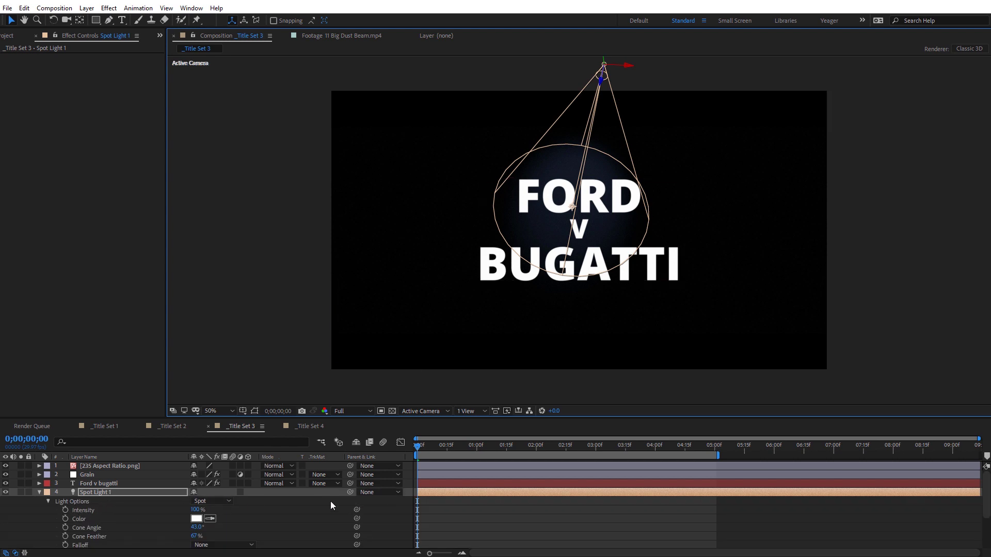
Widen Spot Light 1's cone angle to 101° and raise its intensity to 137%.
scroll(329, 504, down, 3)
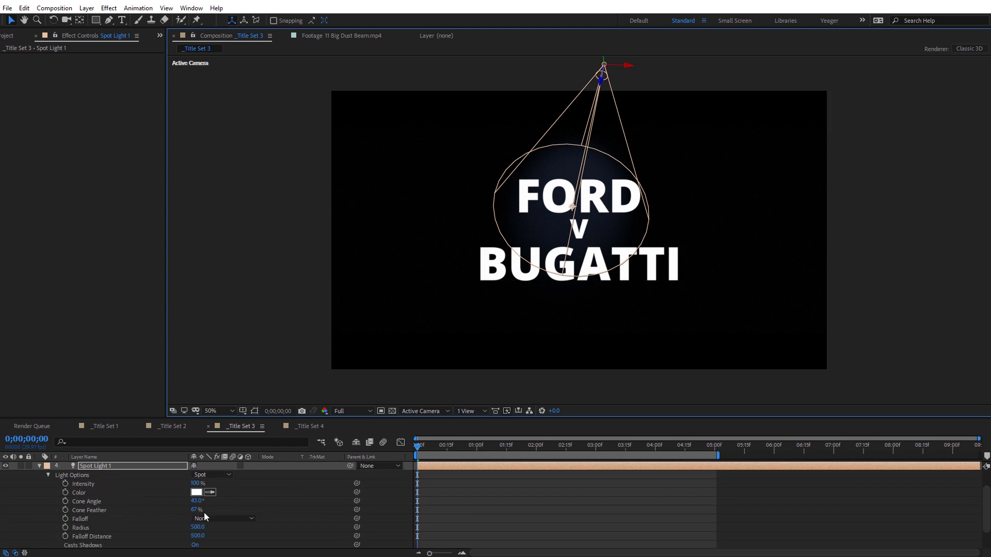
drag(197, 501, 283, 469)
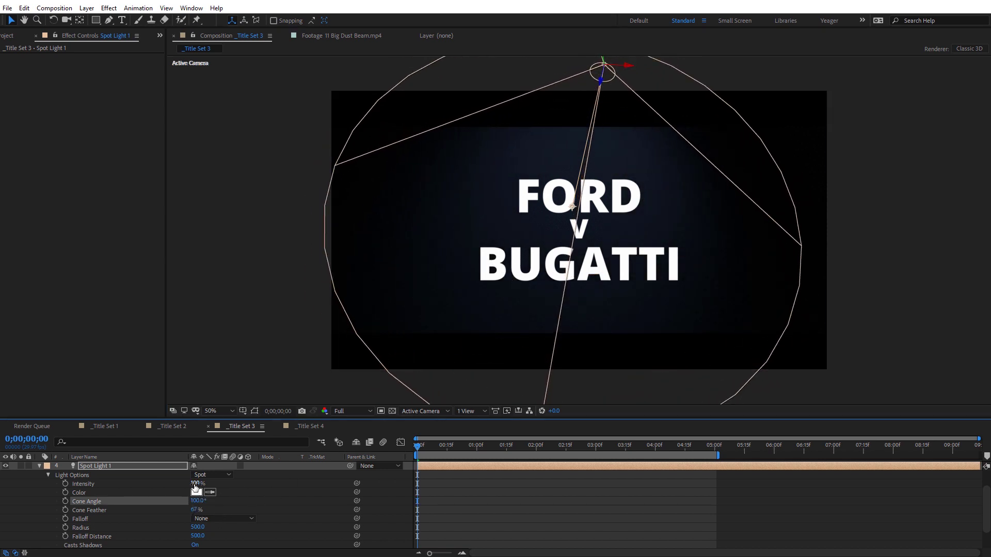
drag(195, 484, 194, 510)
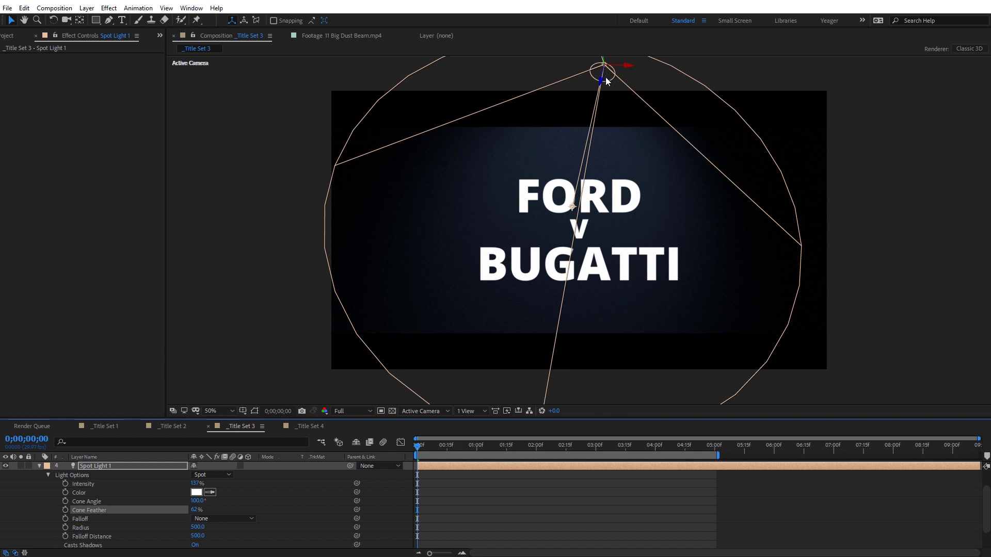
Move the spotlight higher and preview the lighting with light outlines hidden, then shown again.
drag(599, 67, 586, 166)
click(361, 211)
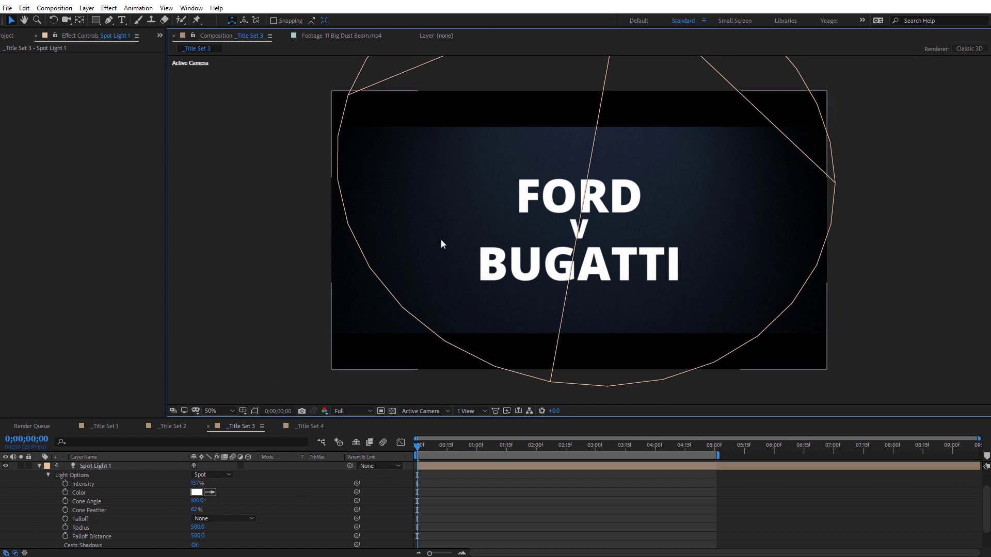
key(F2)
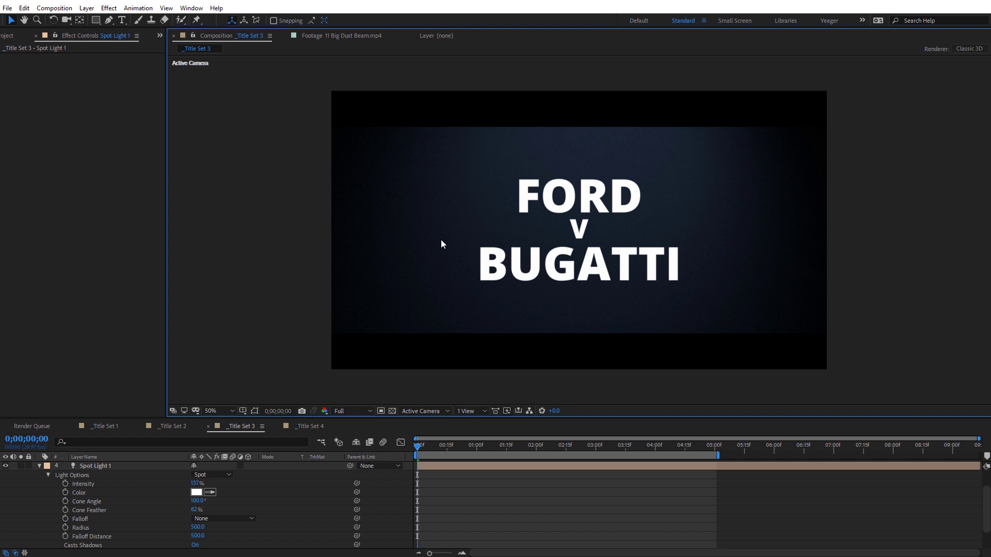
key(ctrl+shift+h)
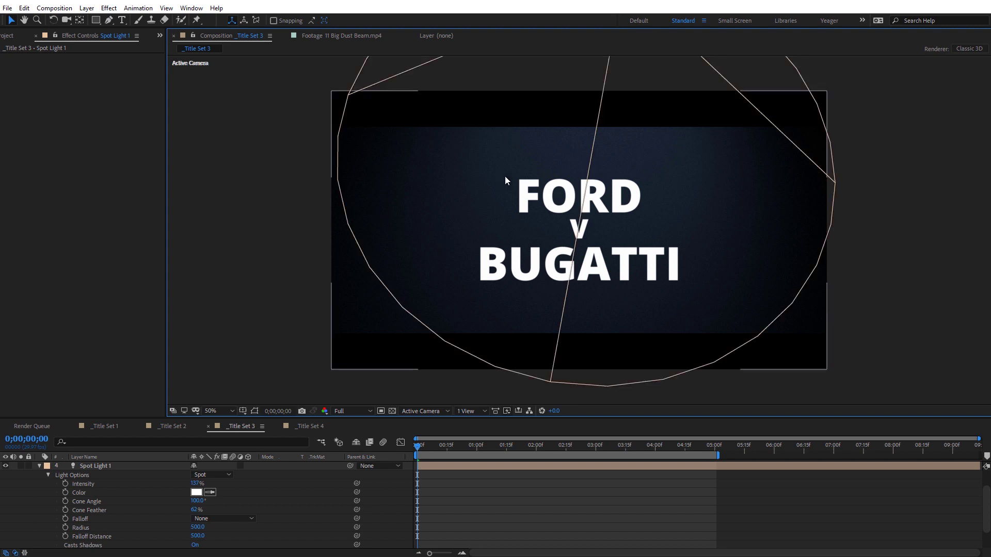
Aim Spot Light 1's point of interest onto the title and shift the light across the text.
key(comma)
key(comma)
click(599, 111)
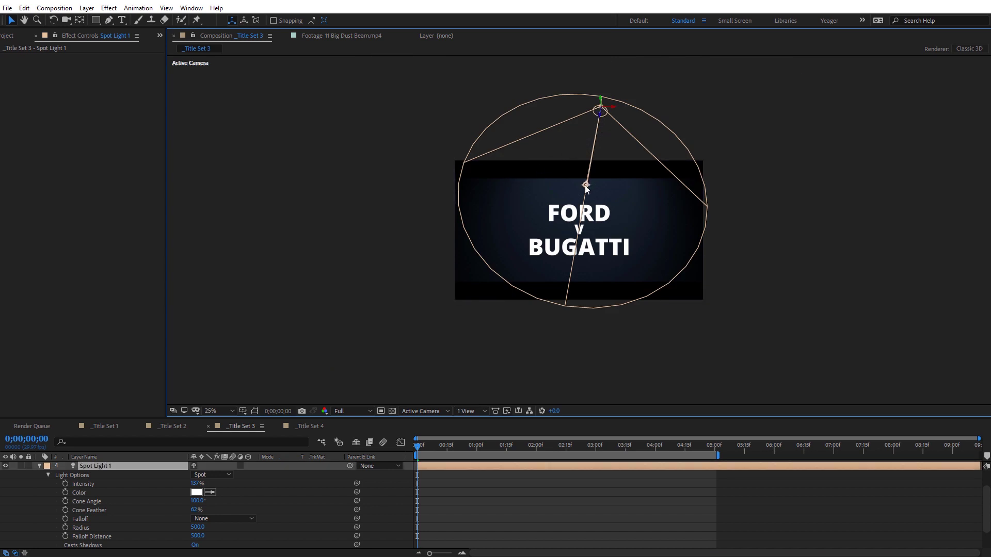
drag(586, 185, 583, 212)
key(period)
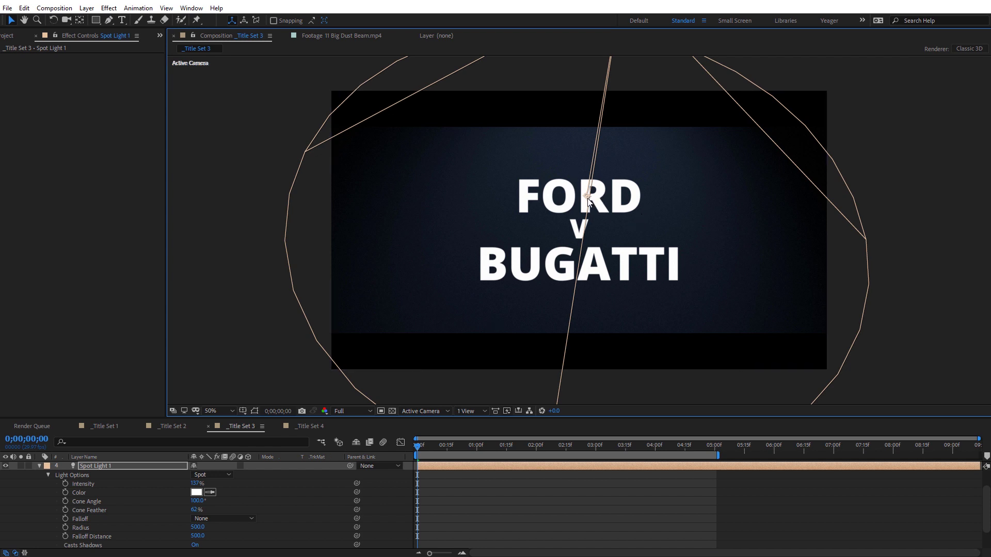
drag(588, 200, 597, 151)
click(920, 275)
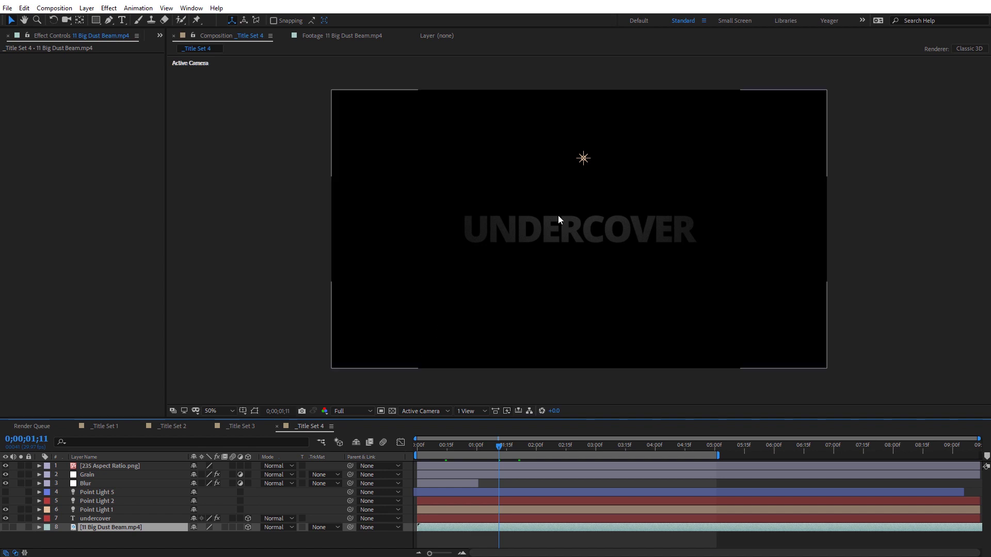
Turn on Point Light 5 and the red Point Light 2, then scrub to preview the flicker.
click(583, 159)
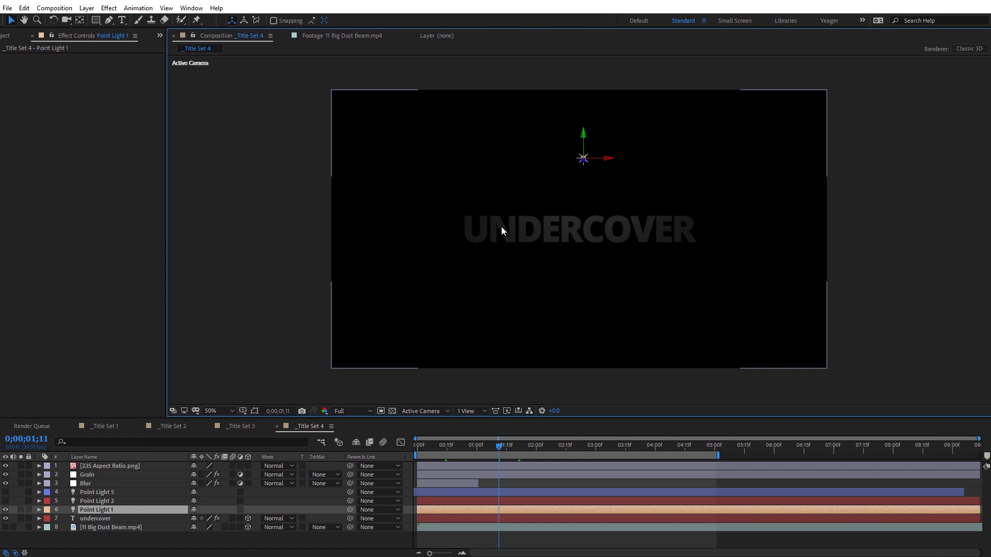
click(97, 492)
click(6, 493)
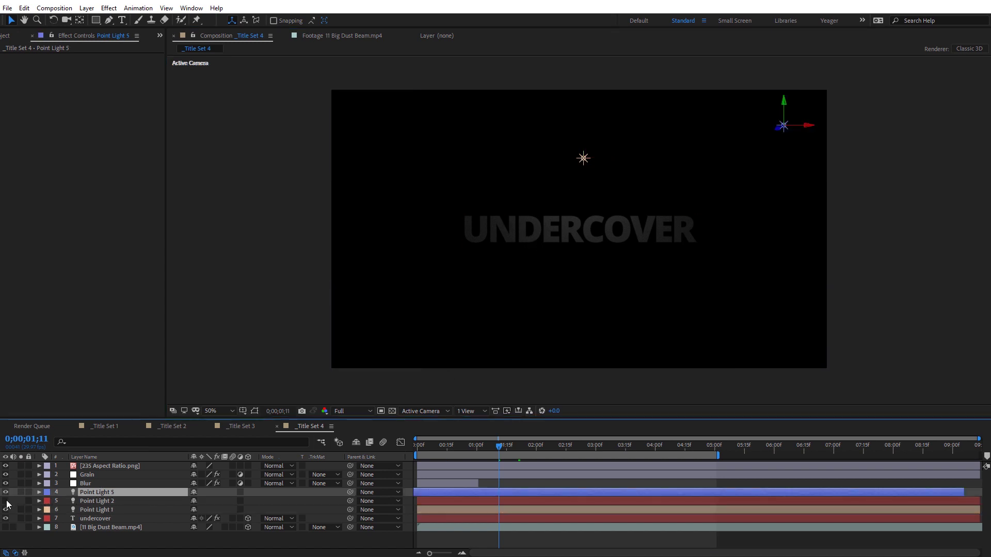
click(6, 501)
drag(488, 445, 551, 454)
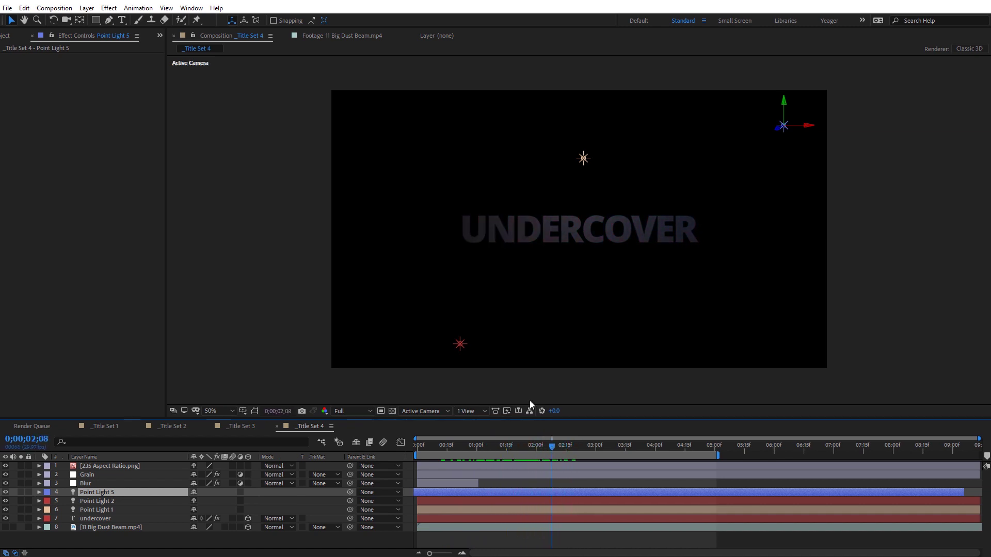
Confirm Point Light 2's red light settings and reveal its Intensity keyframes.
click(461, 344)
click(784, 125)
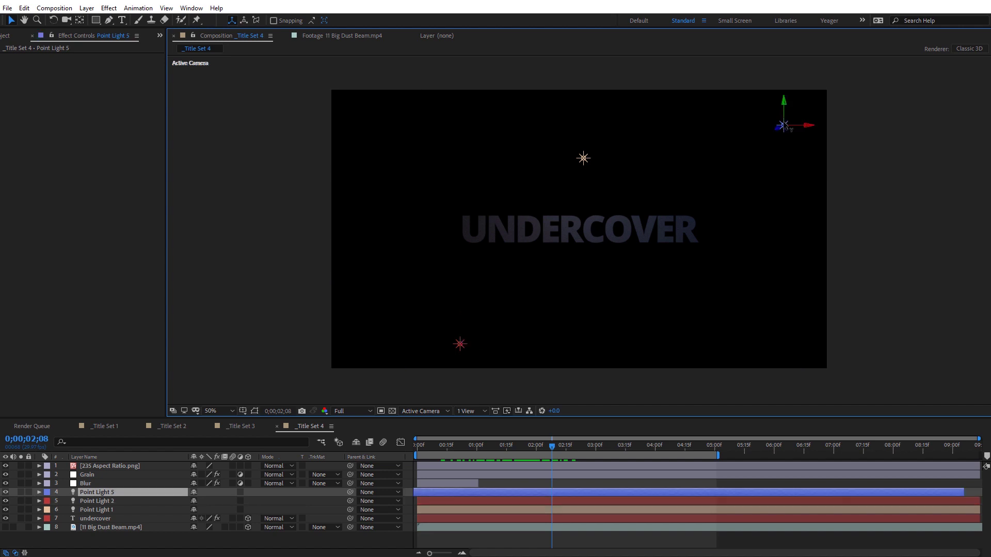
click(461, 345)
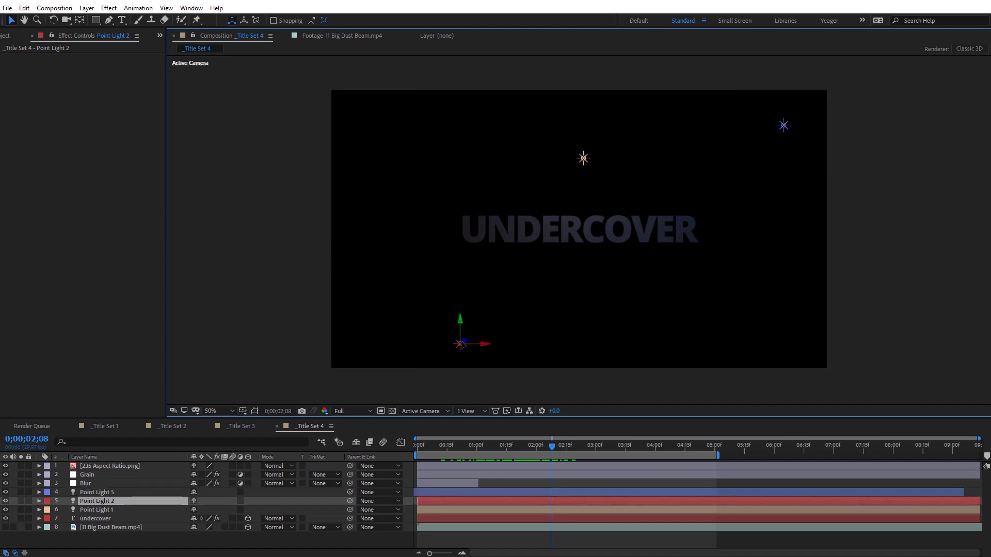
click(87, 8)
click(101, 29)
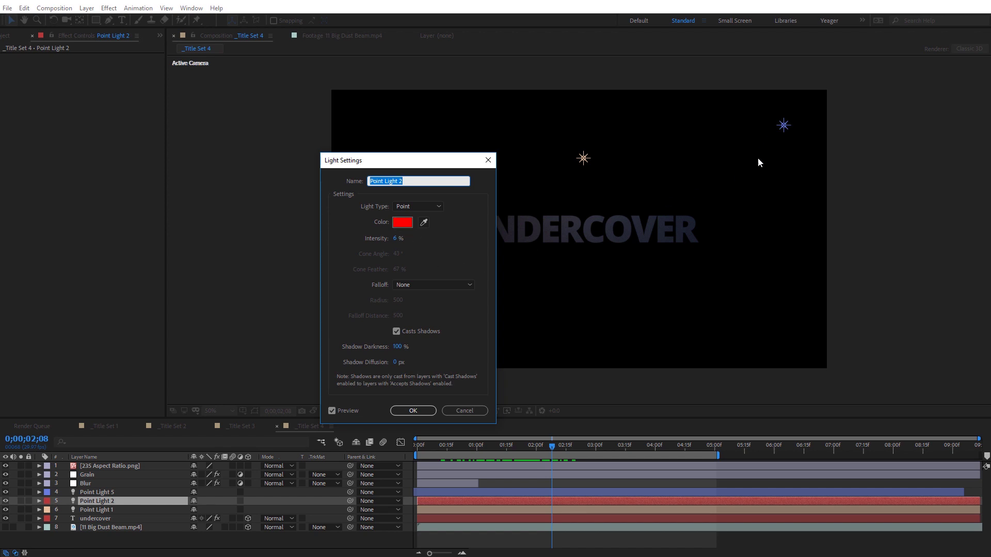
click(418, 412)
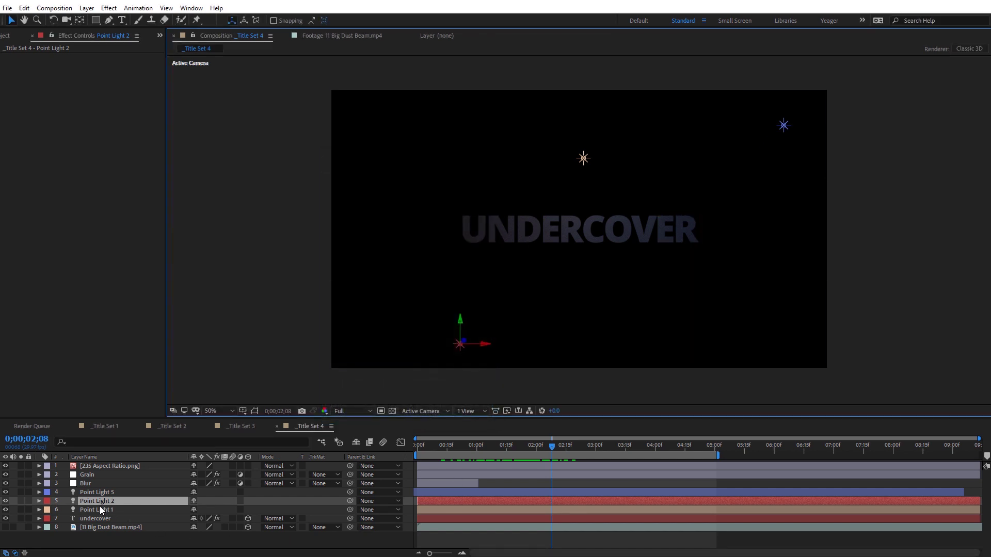
key(u)
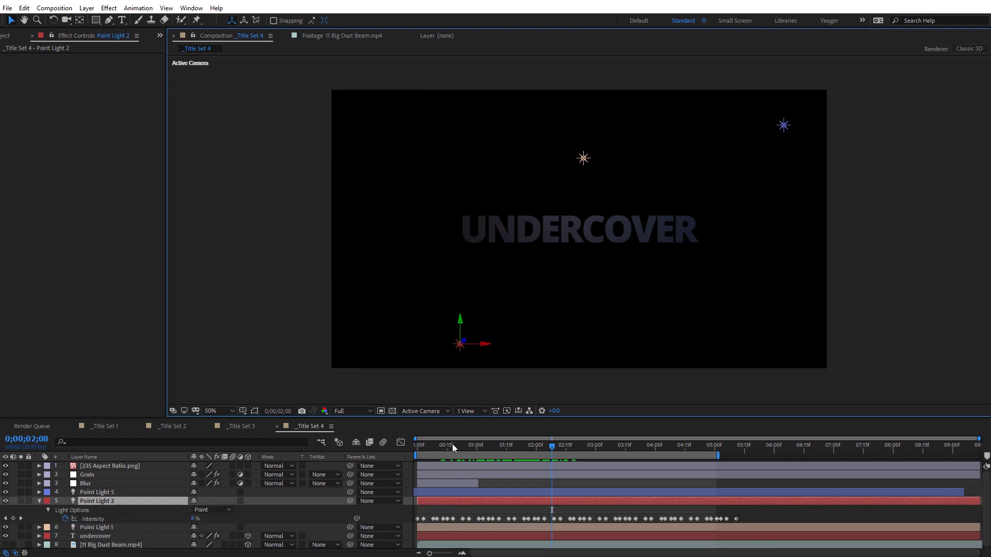
Preview the red flicker, collapse Point Light 2, and make 11 Big Dust Beam.mp4 visible.
drag(452, 444, 642, 448)
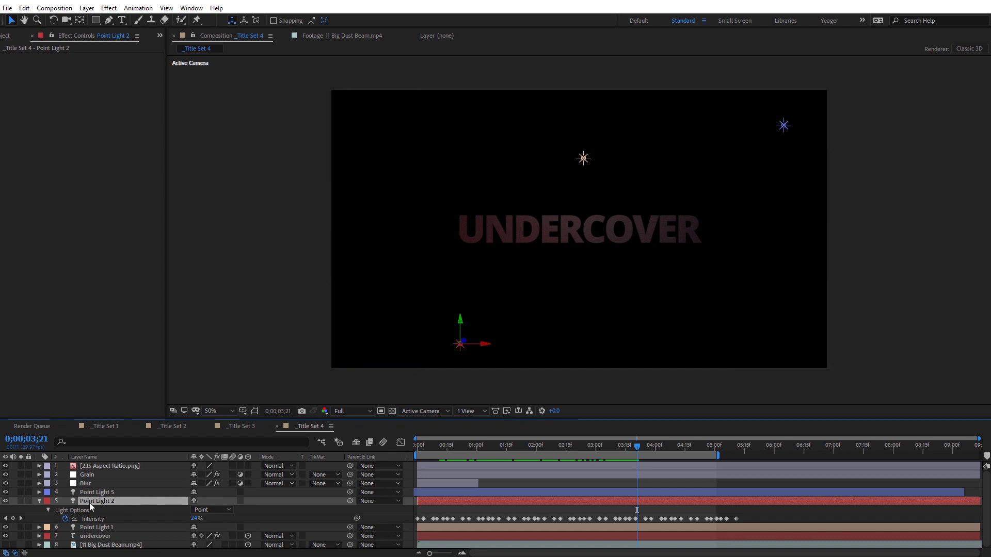
click(40, 501)
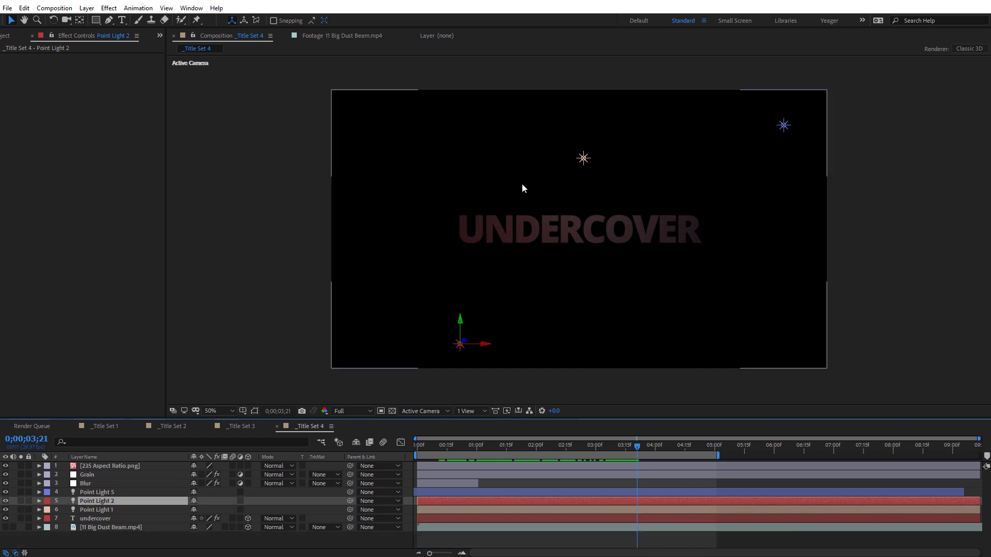
click(130, 528)
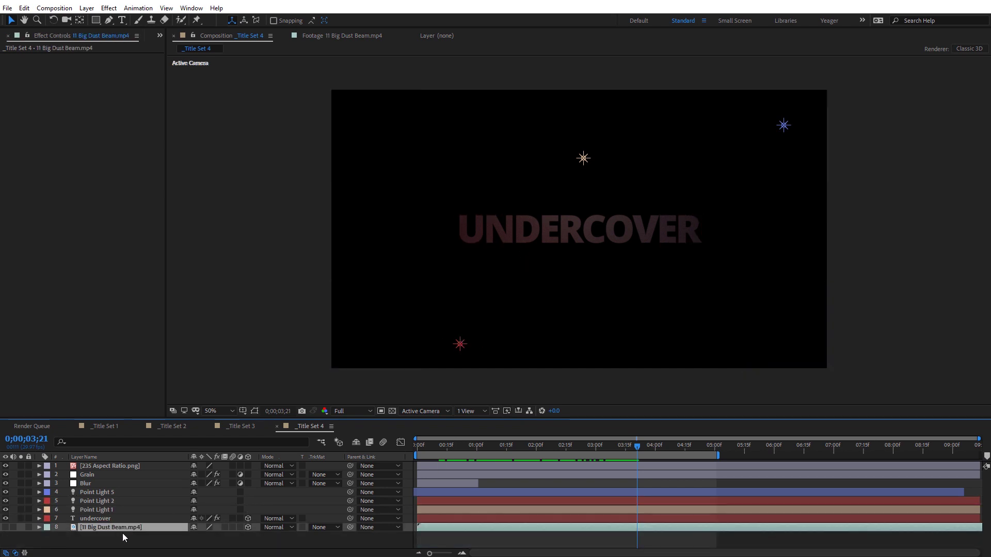
click(6, 527)
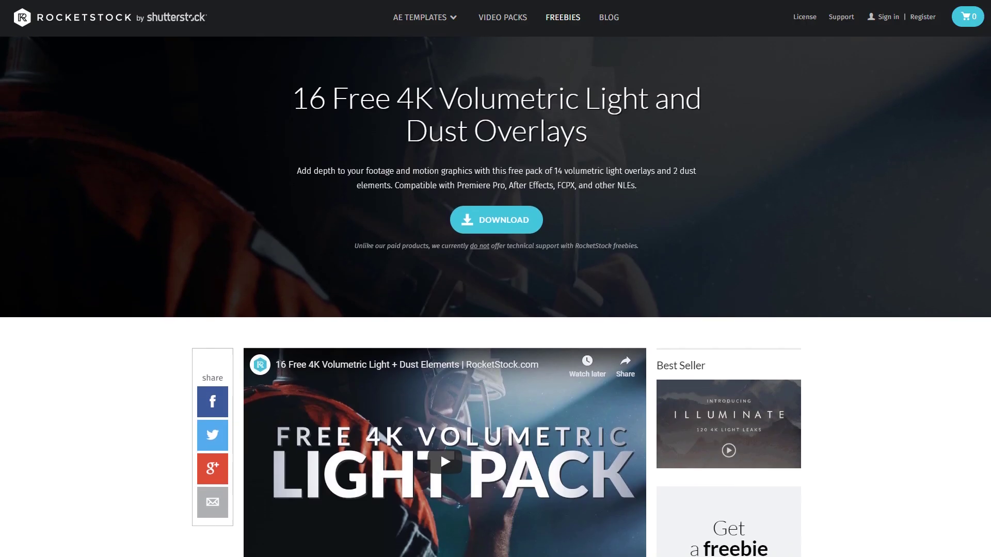
Scroll the RocketStock 16 Free 4K Volumetric Light and Dust Overlays page down to its preview video.
scroll(496, 297, down, 2)
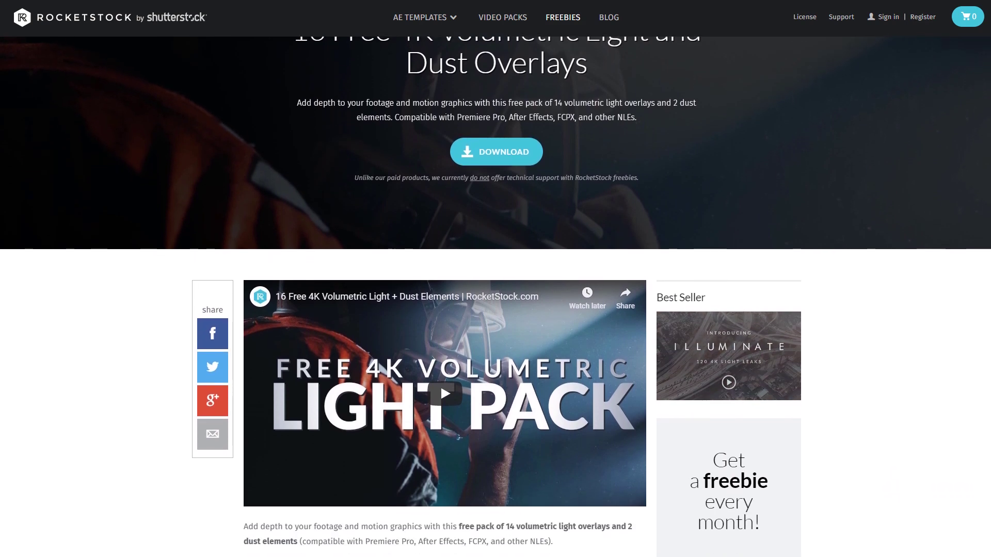
scroll(496, 297, down, 2)
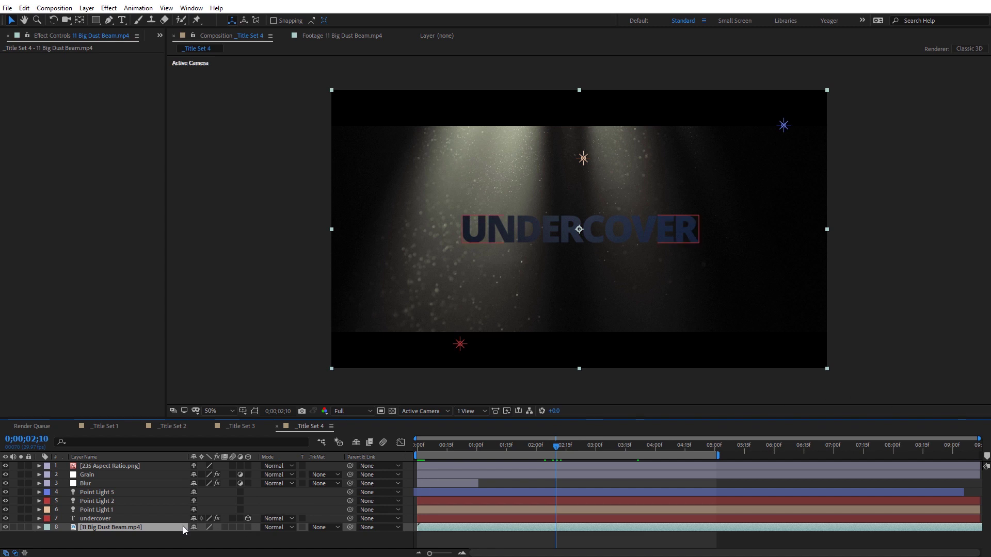
Preview the dust beam around the 2-second mark, then make 11 Big Dust Beam.mp4 a 3D layer.
drag(556, 445, 579, 447)
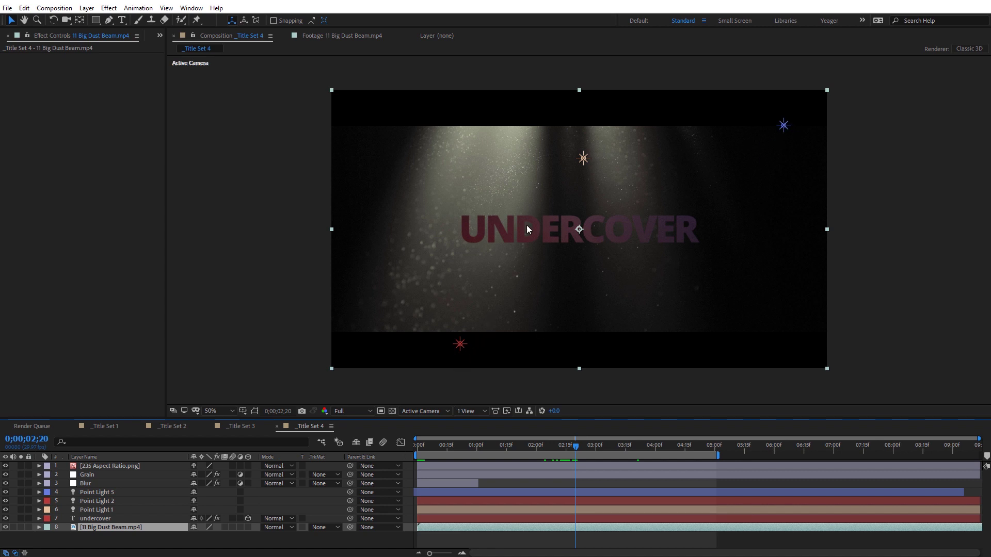
mouse_move(582, 439)
mouse_down()
mouse_move(580, 450)
mouse_move(598, 449)
mouse_move(553, 449)
mouse_move(588, 450)
mouse_move(576, 454)
mouse_up()
click(249, 527)
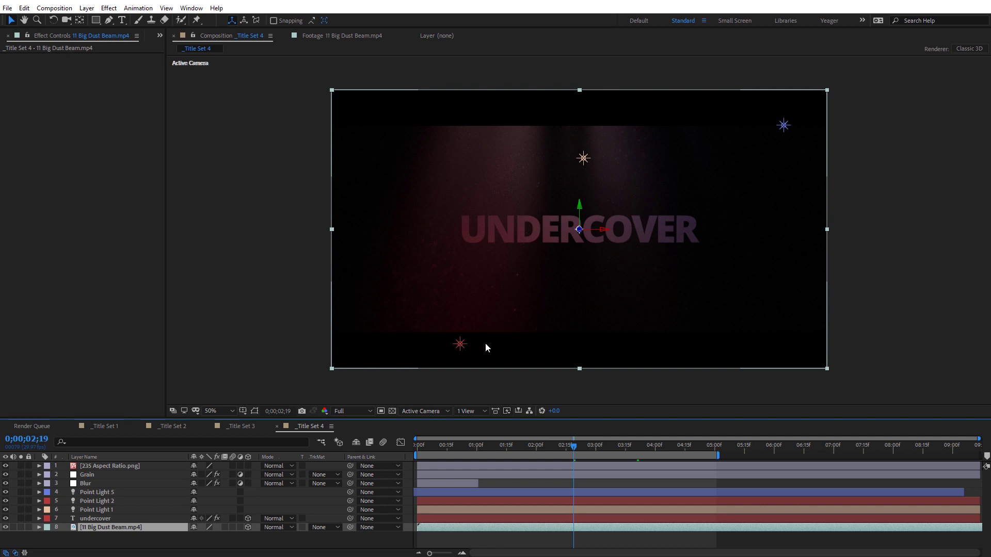
Push the dust beam layer back in depth, scale it to 62%, and preview the result.
mouse_move(574, 450)
mouse_down()
mouse_move(512, 448)
mouse_move(574, 447)
mouse_up()
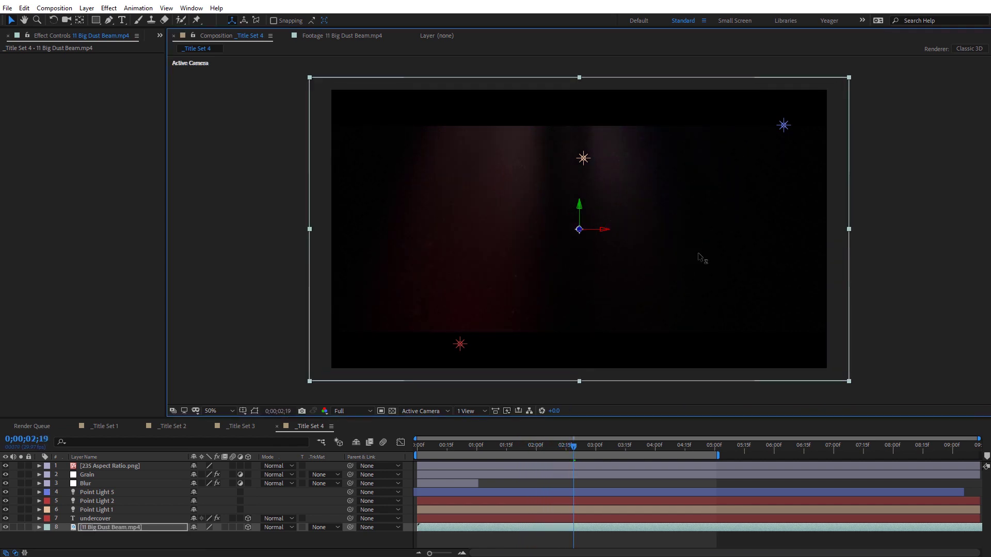
drag(626, 267, 559, 297)
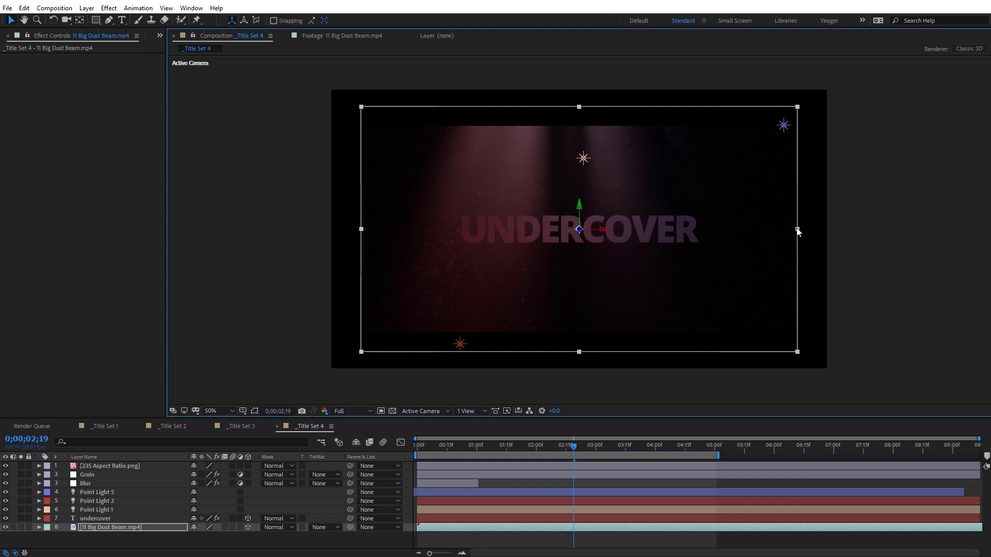
key(s)
drag(228, 536, 234, 536)
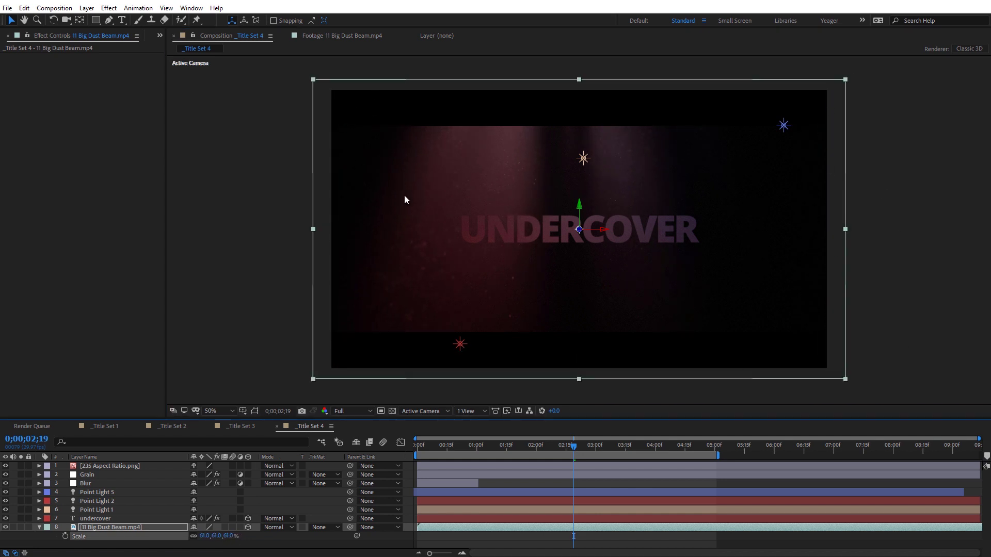
drag(577, 451, 597, 439)
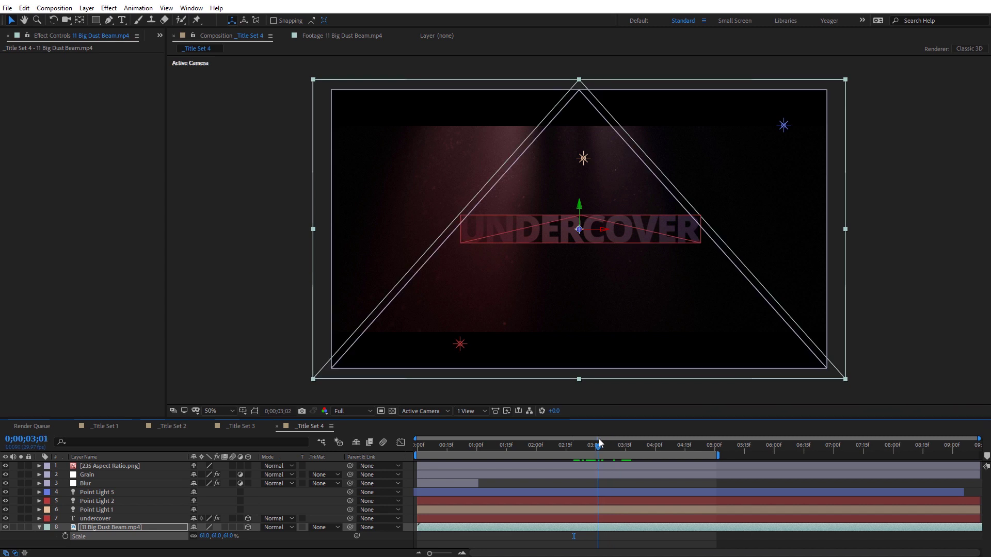